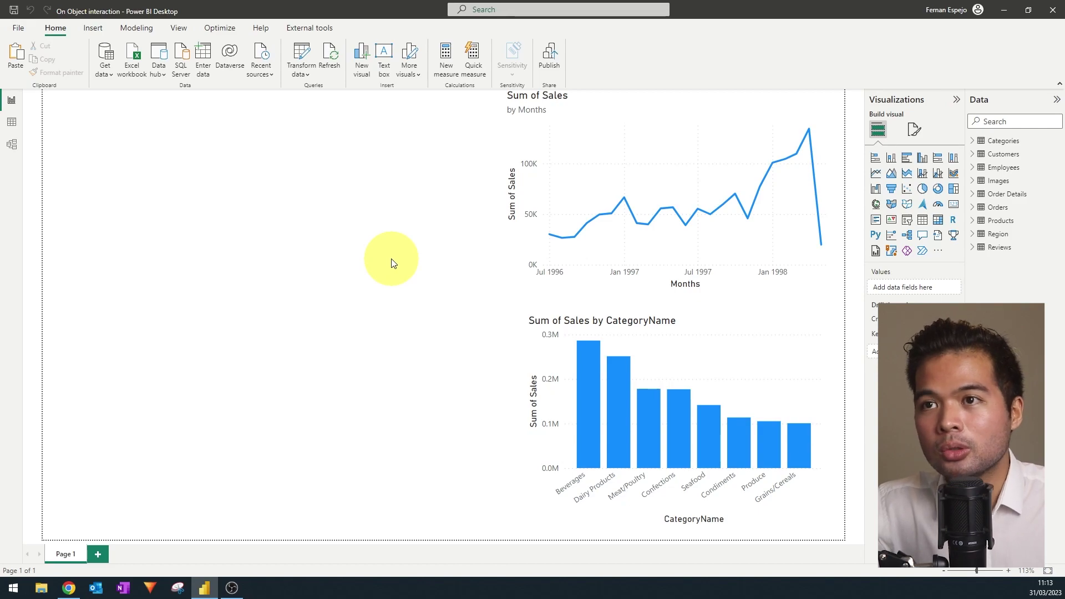
Enable the On-object interaction preview feature in Options and accept the restart notice
left_click(19, 28)
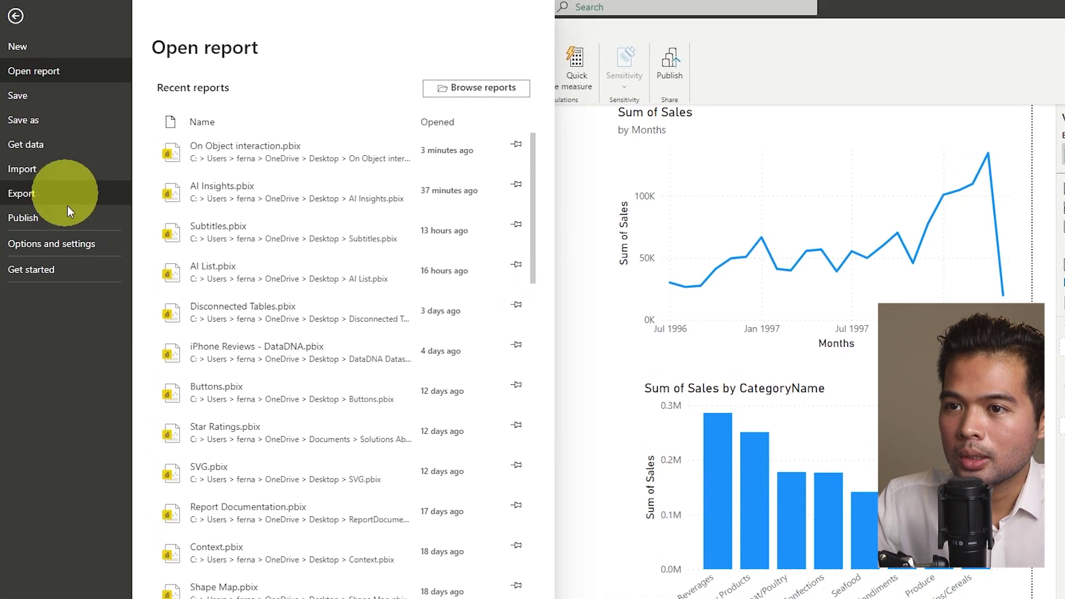
left_click(66, 245)
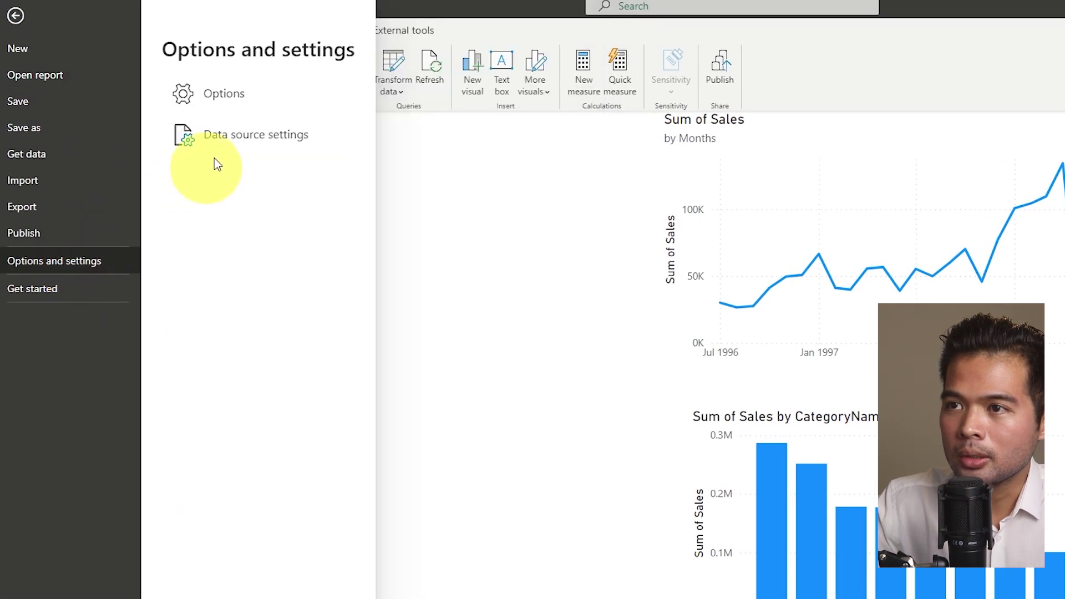
left_click(229, 101)
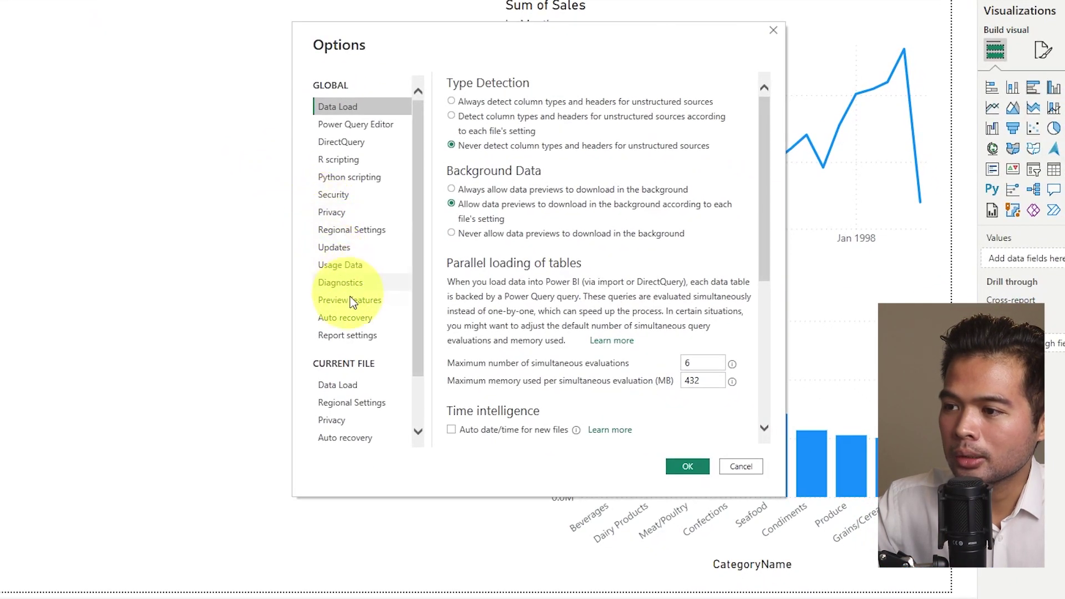
left_click(349, 300)
scroll(634, 333, "down", 2)
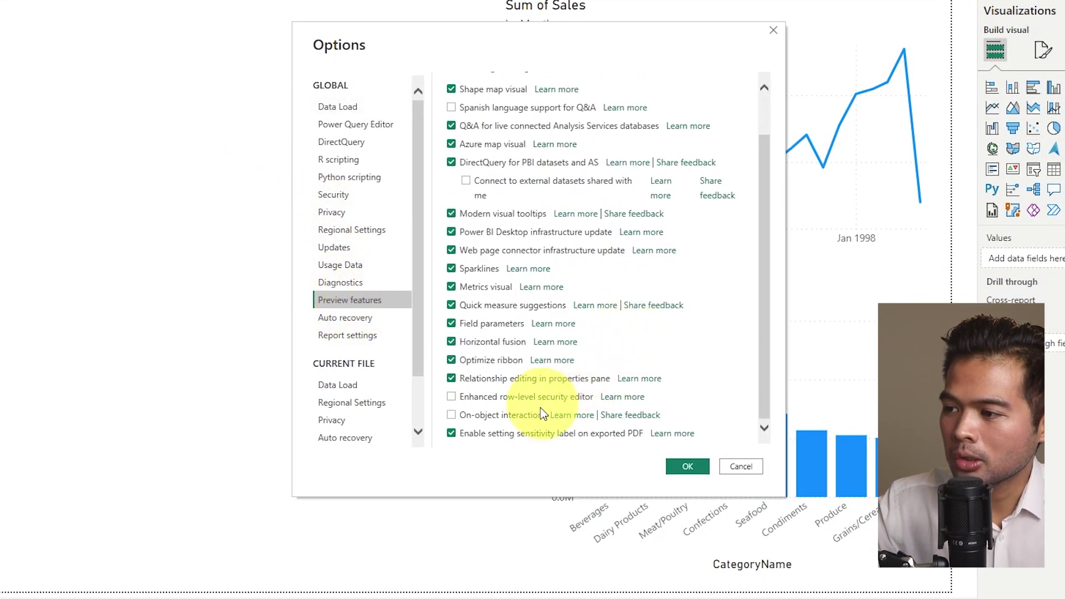
left_click(528, 420)
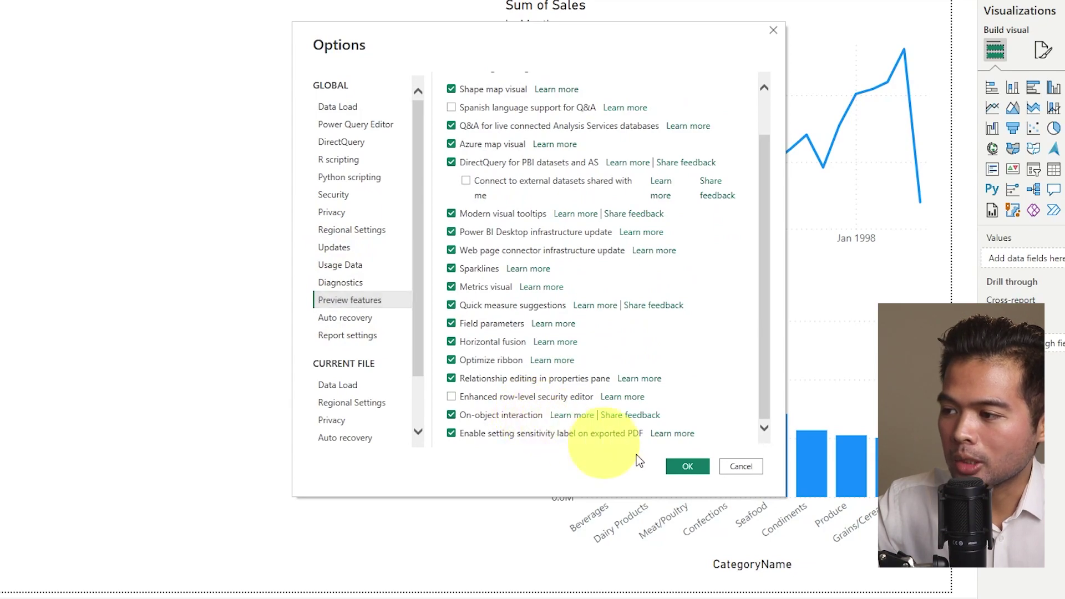
left_click(679, 471)
left_click(665, 305)
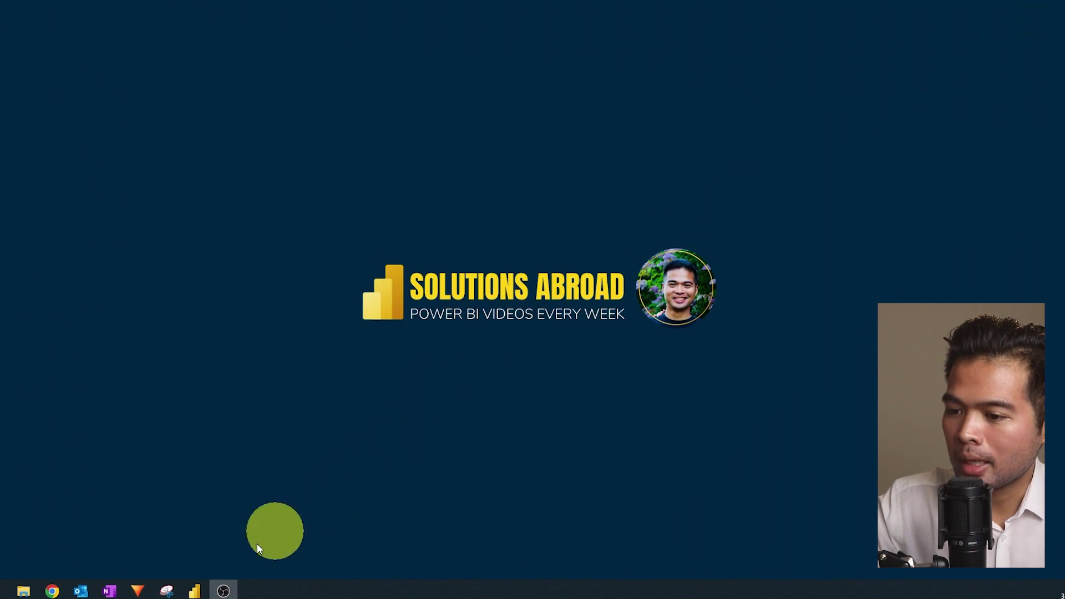
Relaunch the 'On Object interaction' report from the taskbar icon's recent files list
right_click(195, 591)
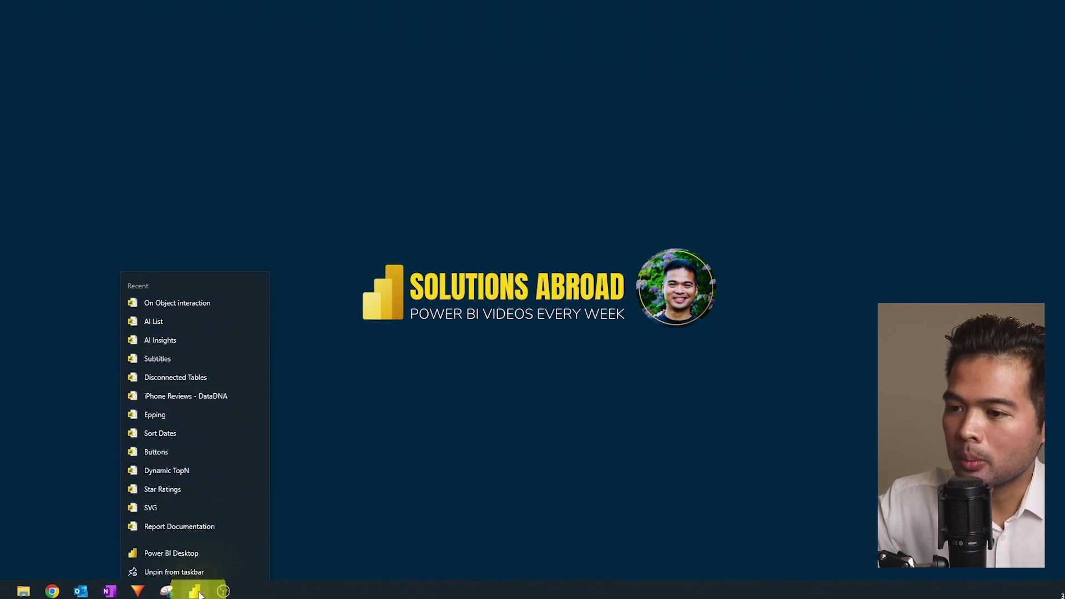
left_click(220, 300)
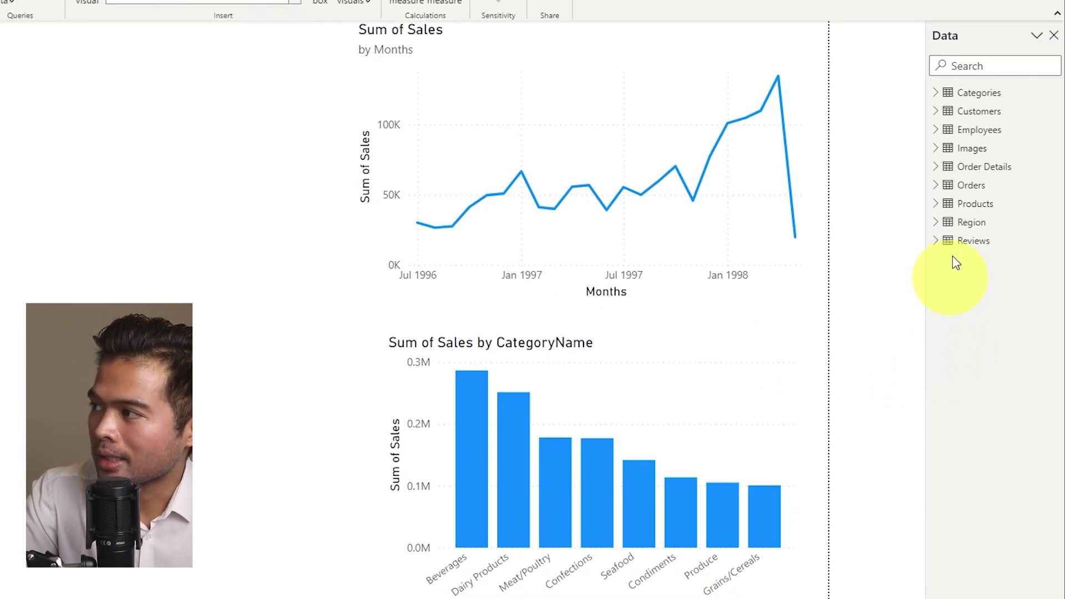
Close the Data pane, then turn on the Filters, Data, Format, Bookmarks and Selection panes
left_click(1054, 36)
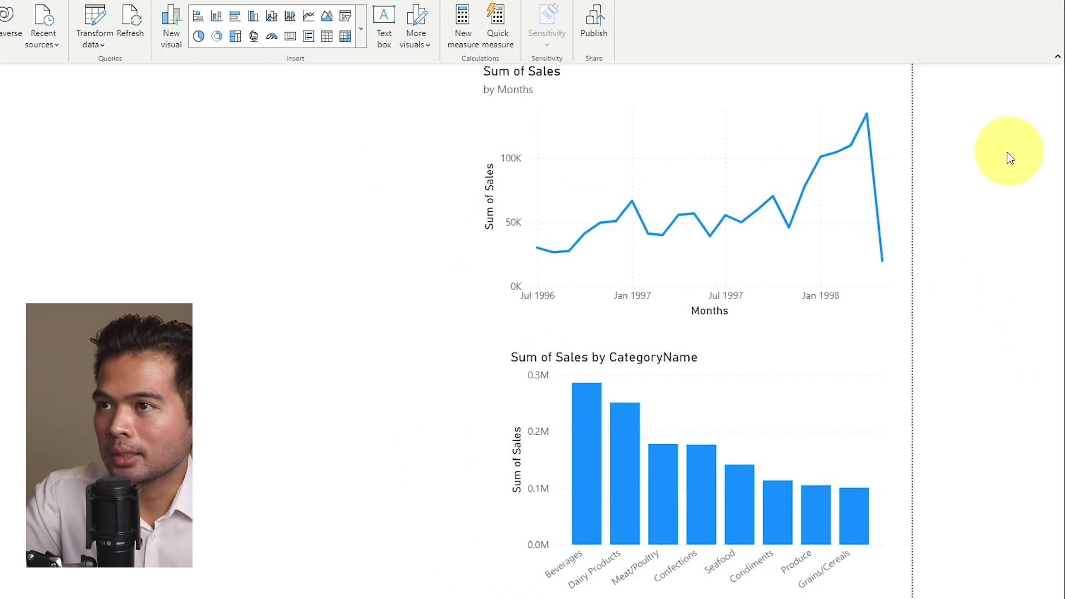
left_click(383, 0)
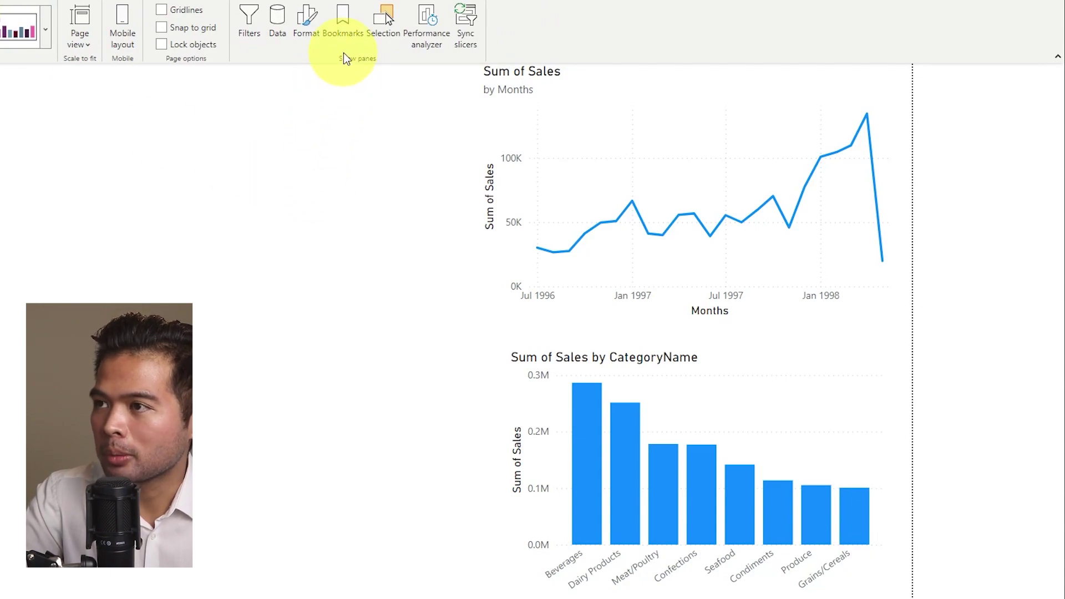
left_click(250, 22)
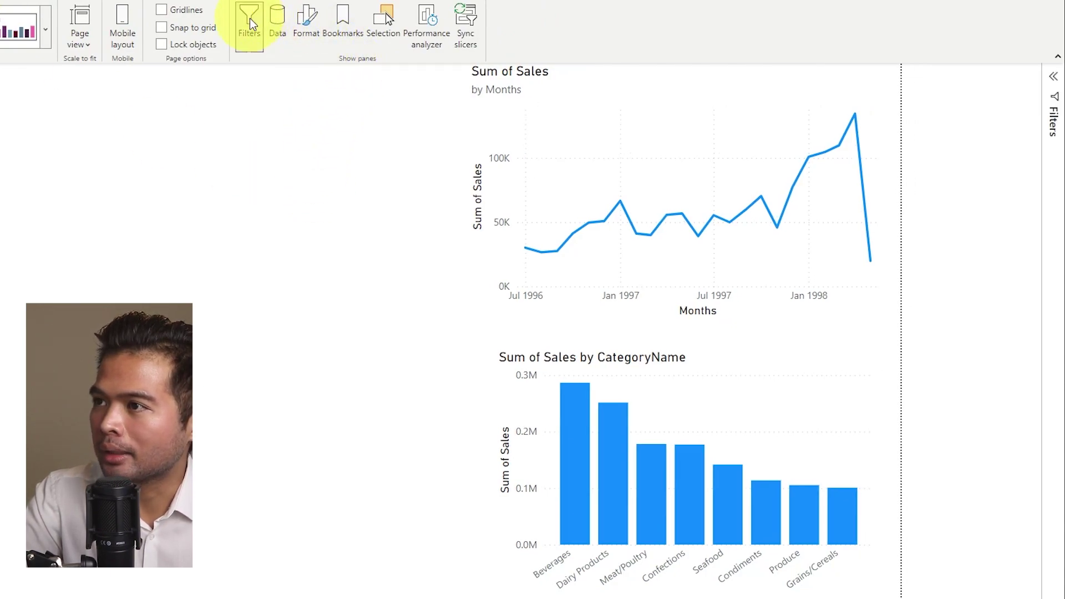
left_click(277, 22)
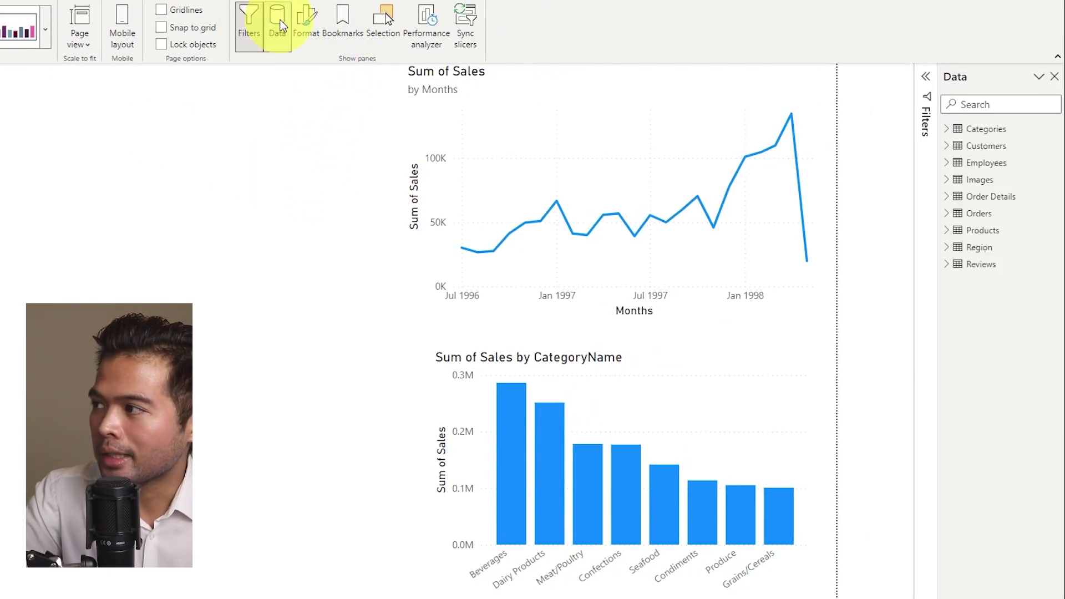
left_click(312, 23)
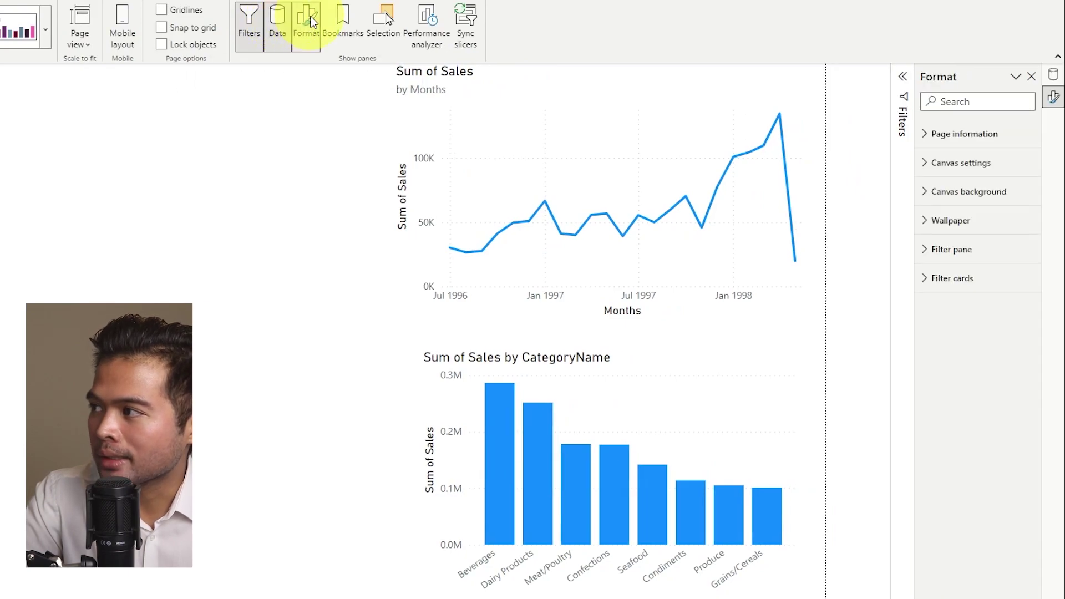
left_click(343, 29)
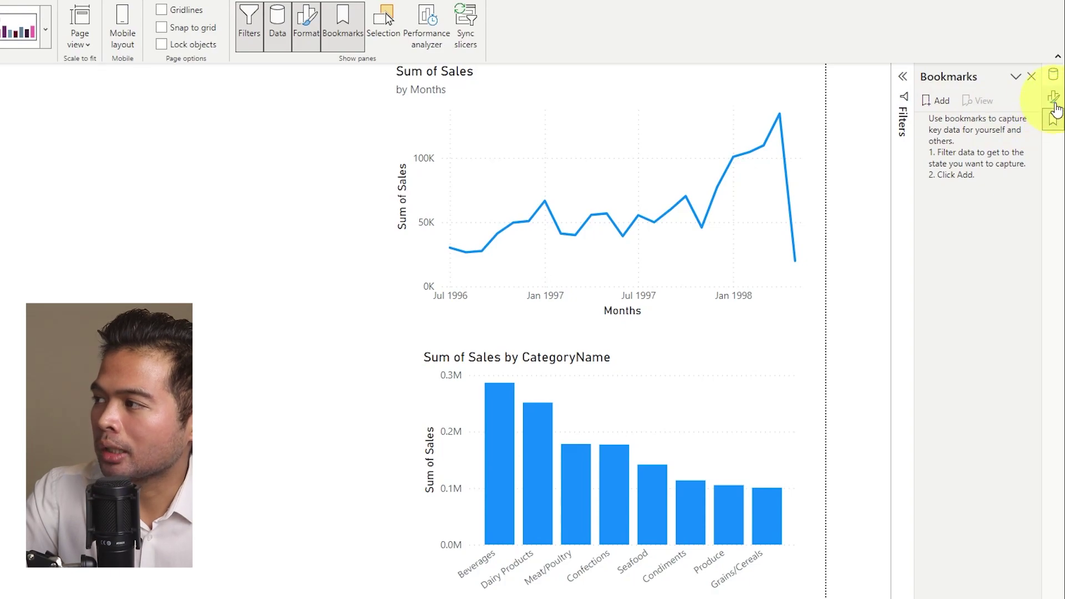
left_click(391, 27)
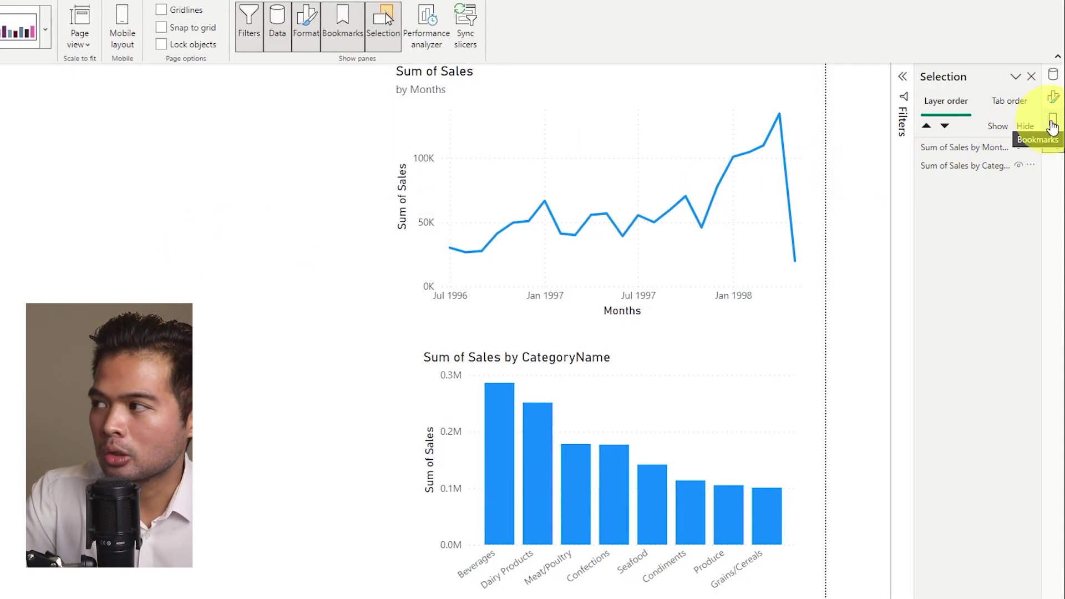
Cycle through the Bookmarks and Format panes, ending on the Data pane
left_click(1053, 121)
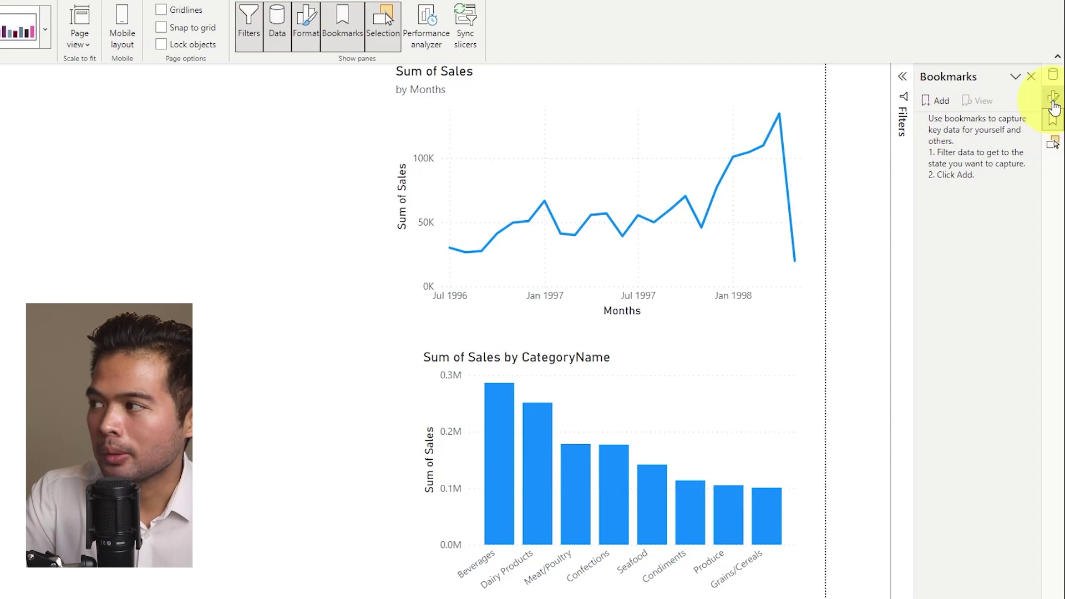
left_click(1053, 102)
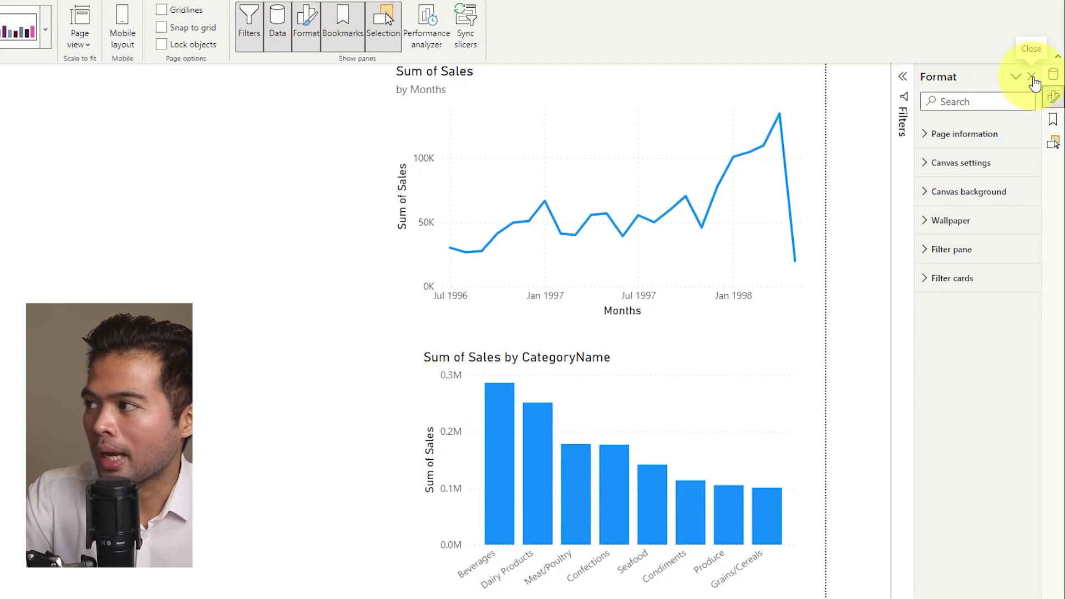
left_click(1056, 76)
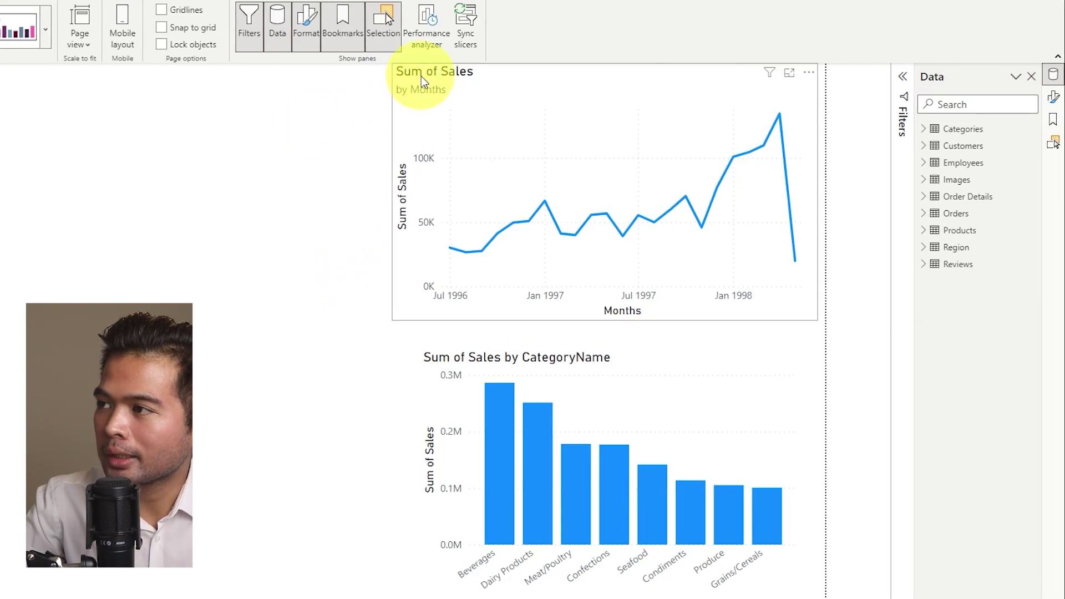
Drag the Sum of Sales line chart left and bring up its Format visual settings
left_click_drag(418, 95, 357, 122)
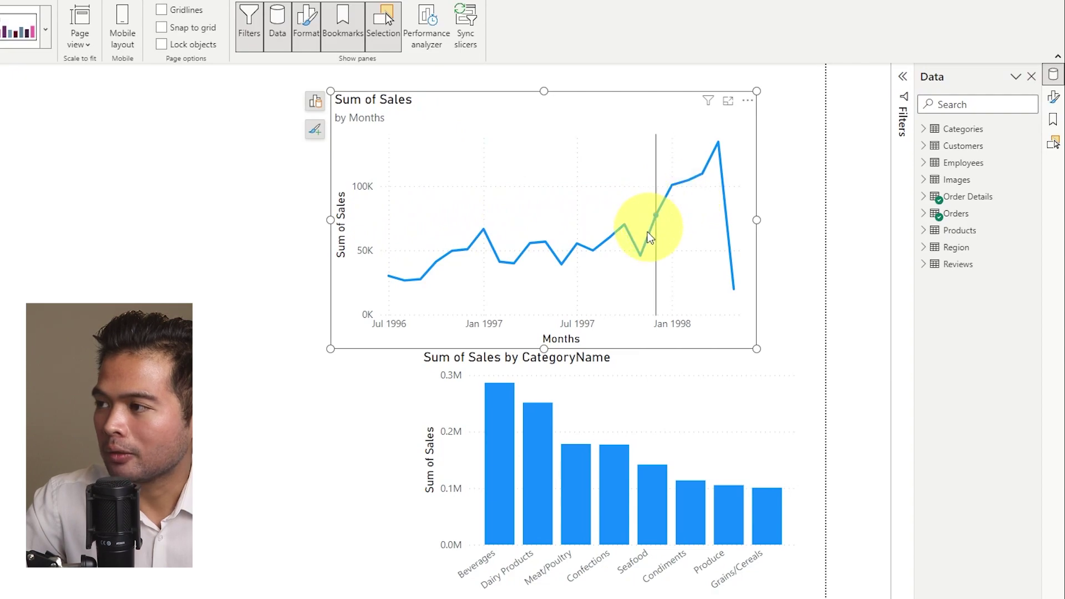
left_click(640, 255)
left_click(641, 255)
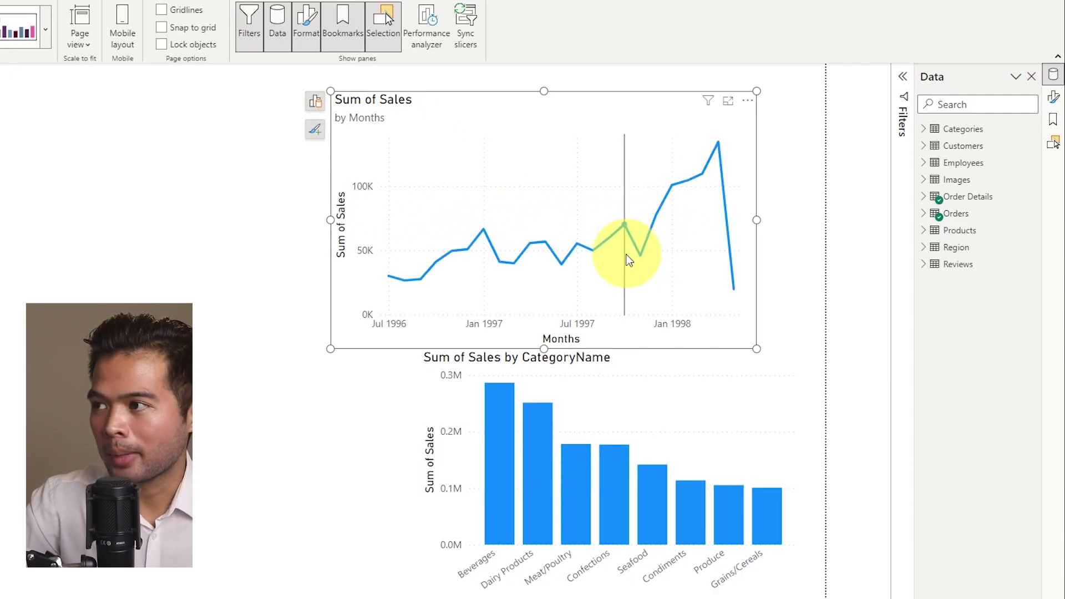
right_click(482, 152)
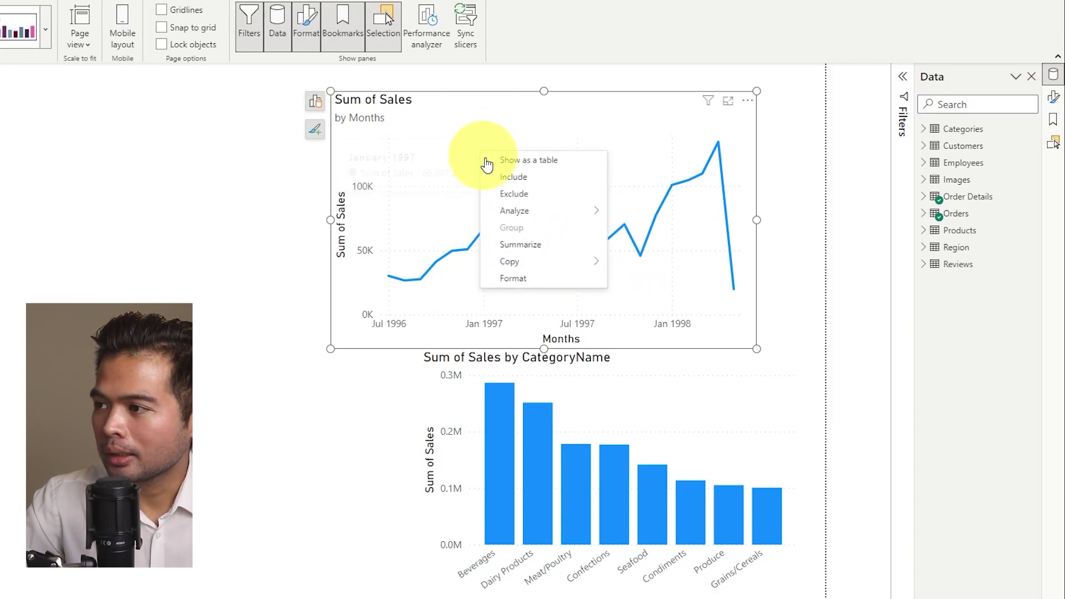
left_click(526, 284)
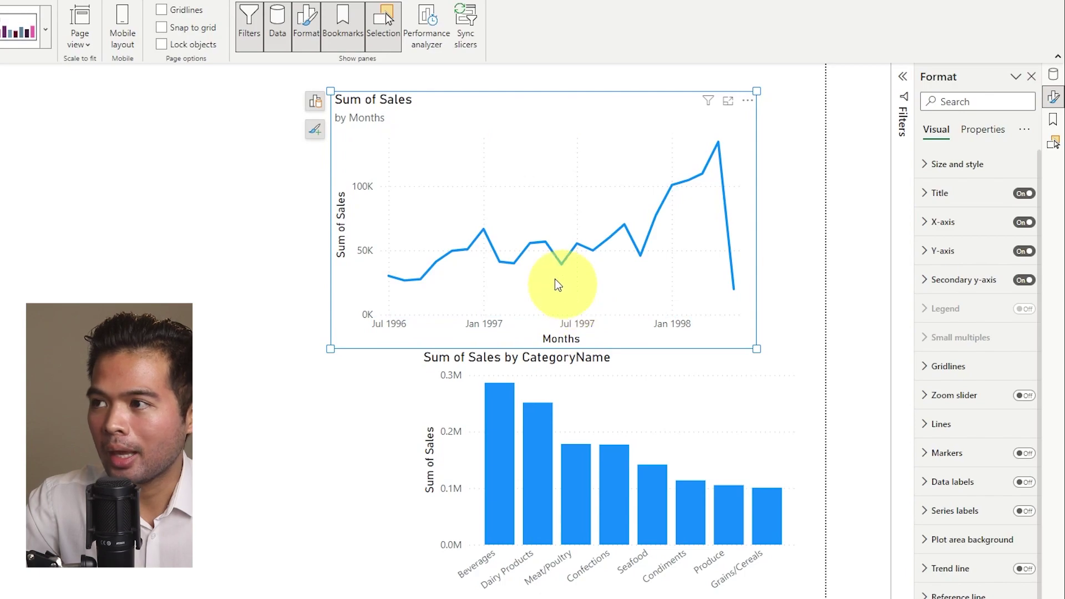
Retitle the chart 'Total Sales' and its y-axis 'Sales' directly on the chart
double_click(391, 102)
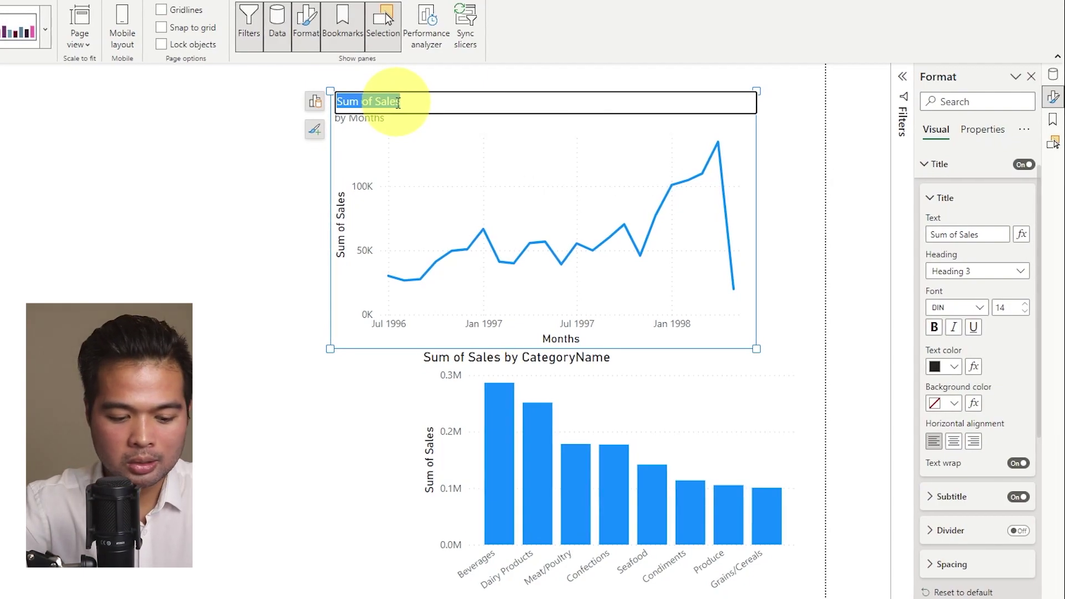
type("Total Sales")
key("Return")
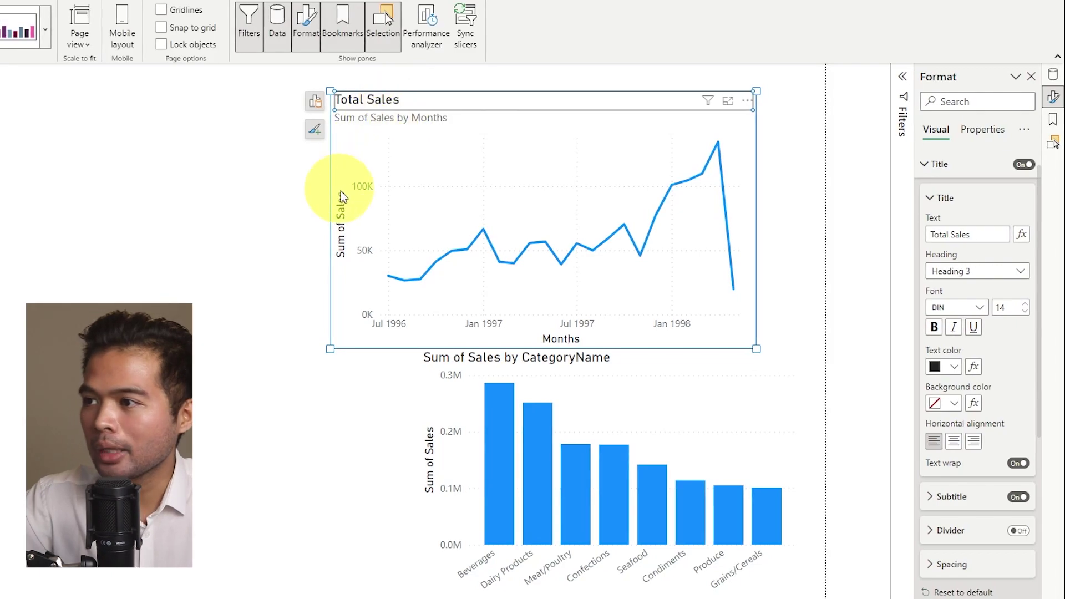
double_click(341, 221)
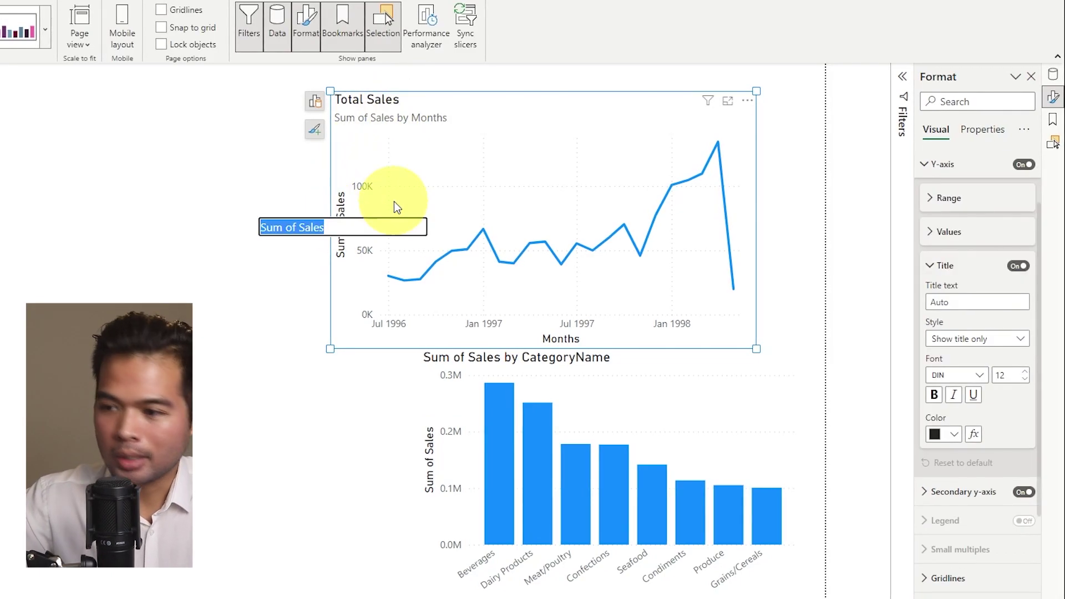
type("Sales")
key("Return")
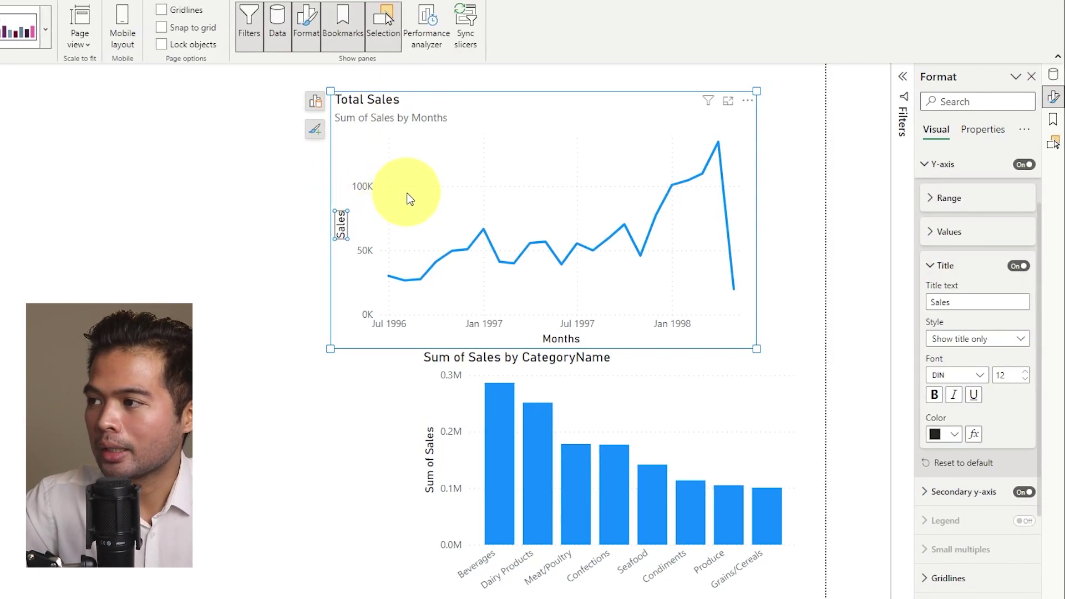
left_click(483, 234)
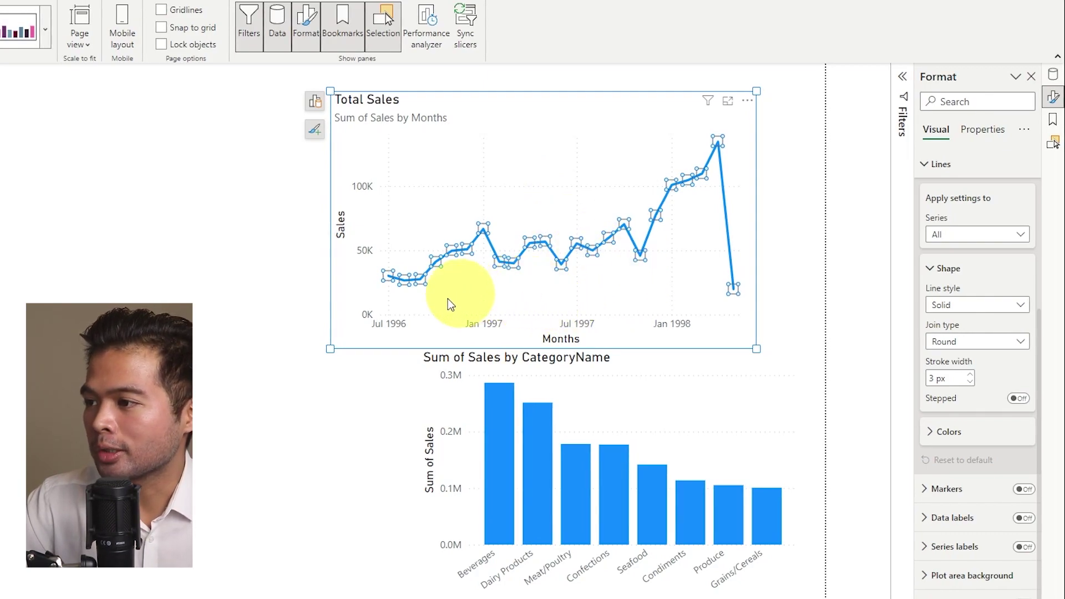
Select the sales line in the Total Sales chart, after trying the gridlines and chart area
left_click(640, 214)
left_click(656, 214)
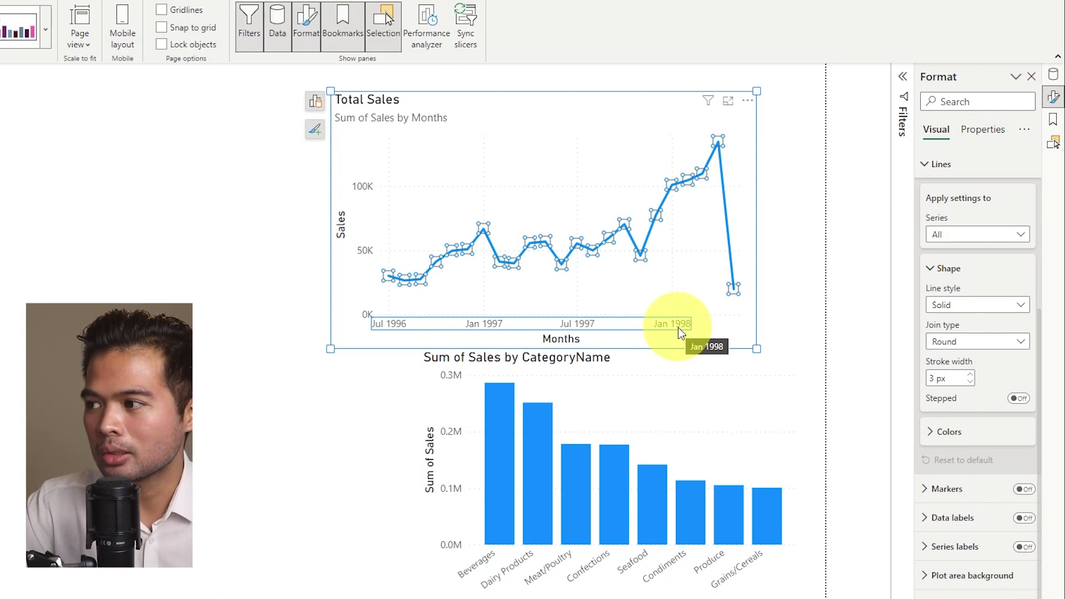
left_click(588, 180)
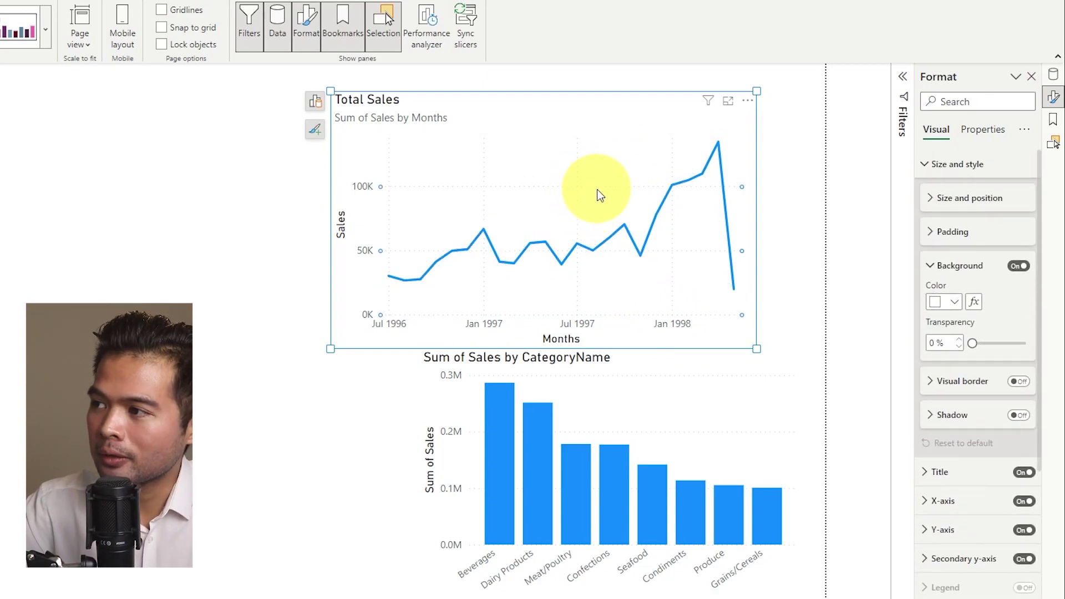
left_click(578, 243)
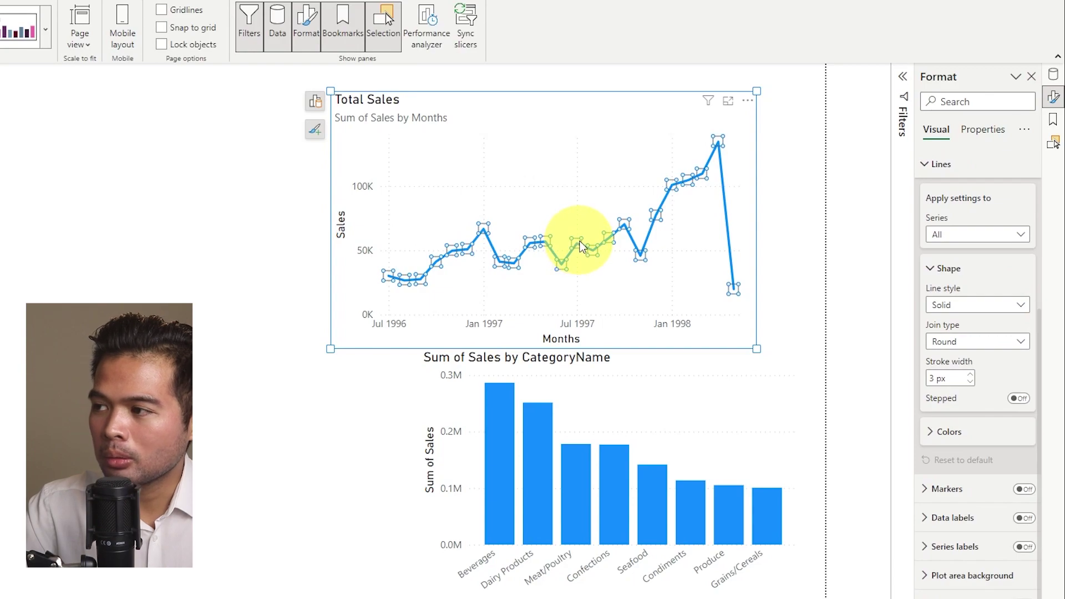
Switch the line's quick formatting to Vertical gridlines, then bring back the line's formatting options
right_click(579, 244)
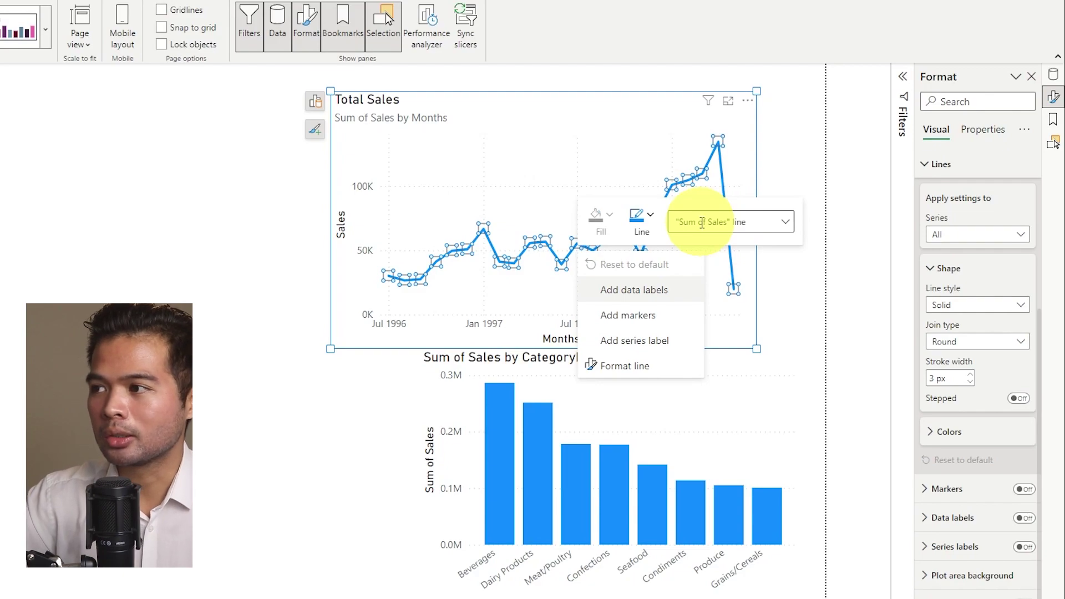
left_click(784, 222)
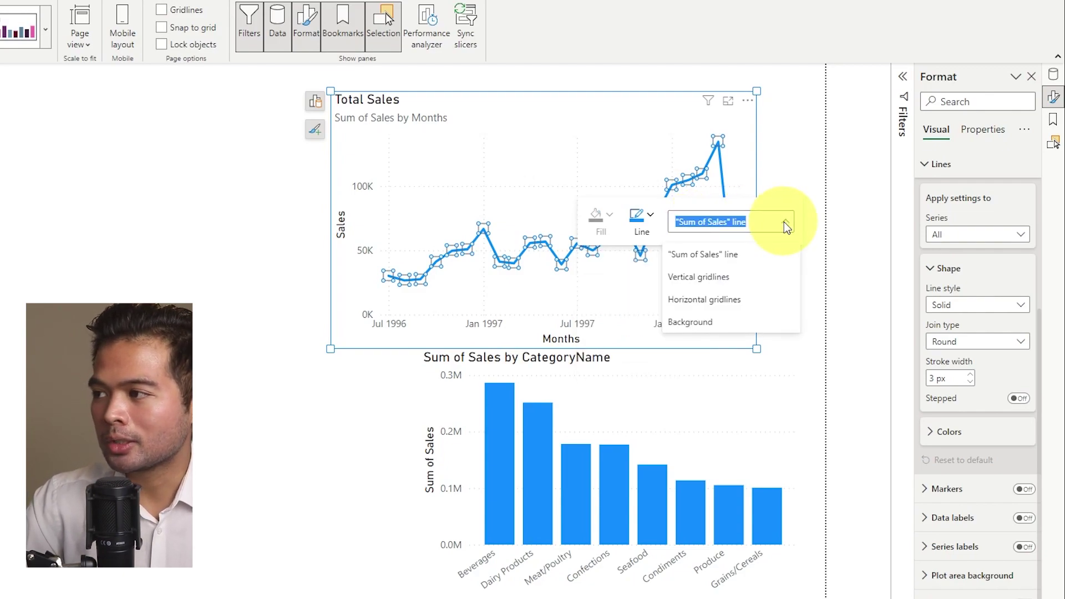
left_click(753, 283)
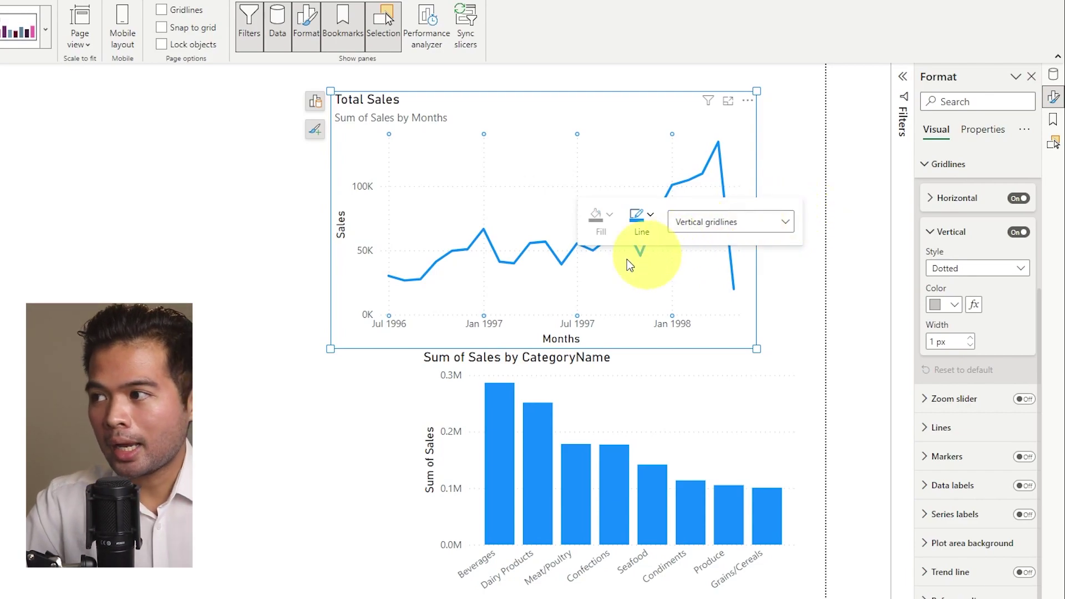
right_click(570, 251)
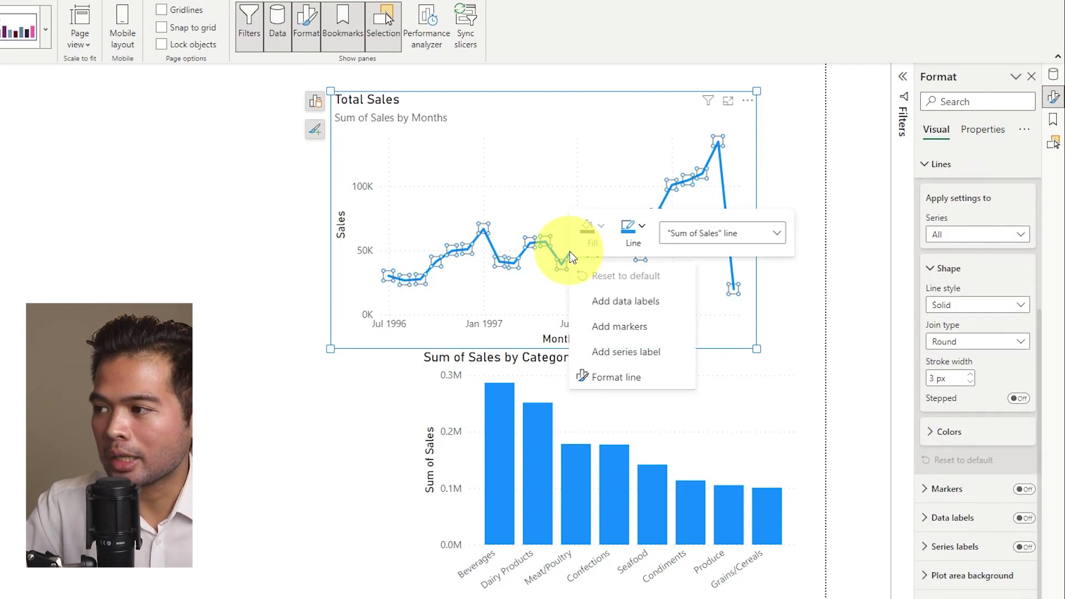
Add data labels to the sales line and inspect the Months axis type options
left_click(664, 299)
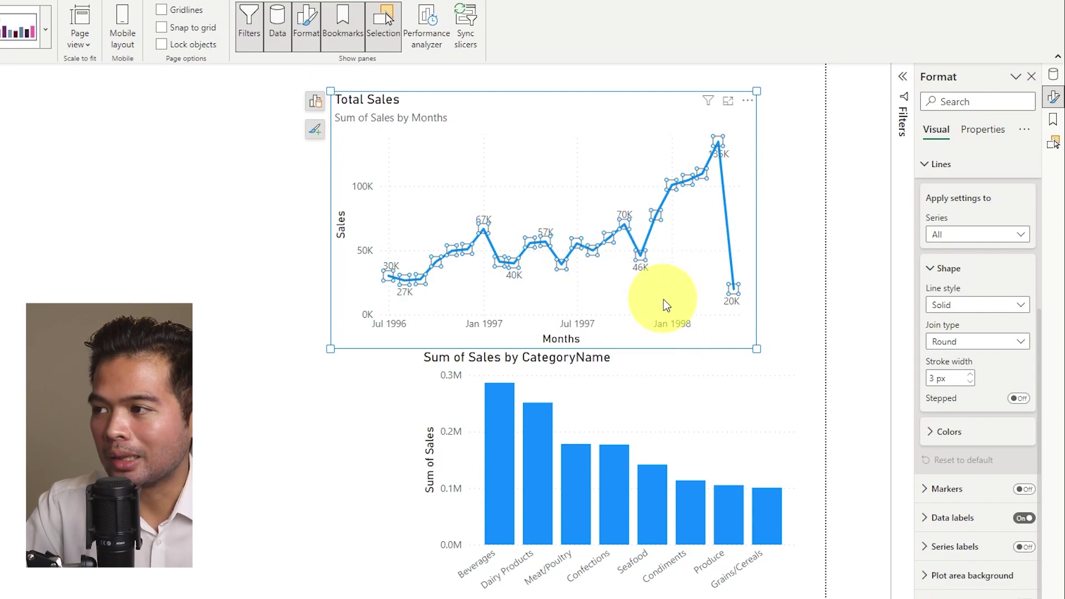
right_click(570, 252)
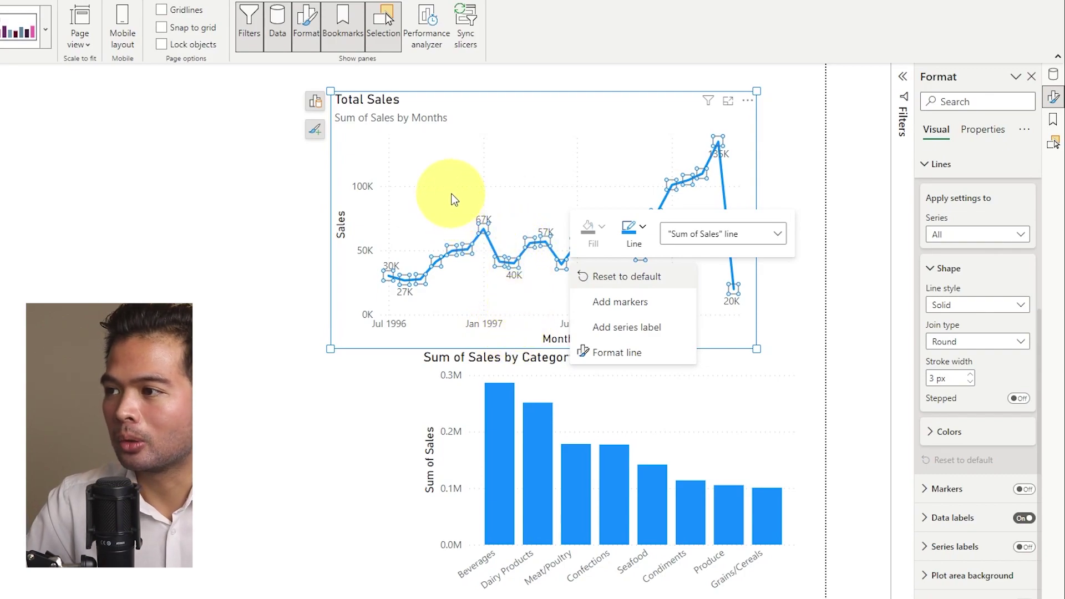
right_click(389, 326)
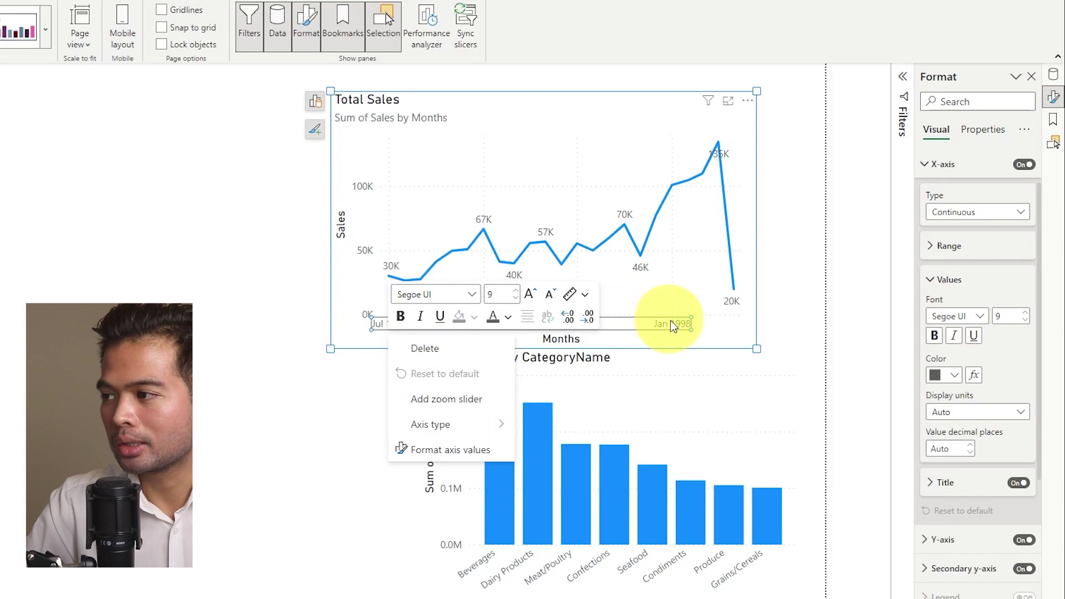
mouse_move(483, 426)
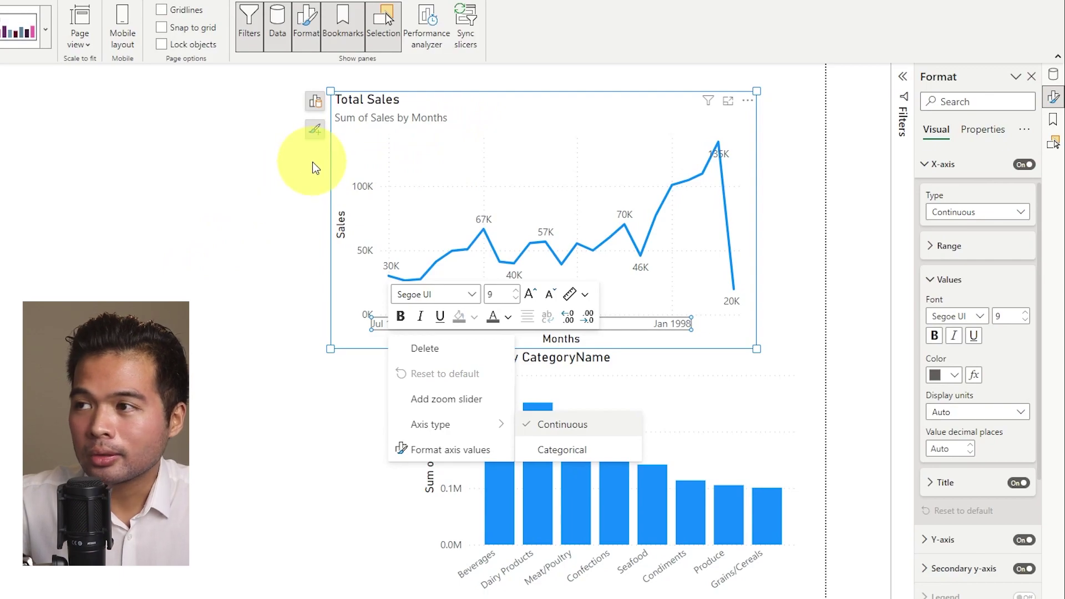
left_click(265, 214)
Select the Total Sales chart and show its Build a visual panel, expanding then collapsing Visual types
left_click(265, 214)
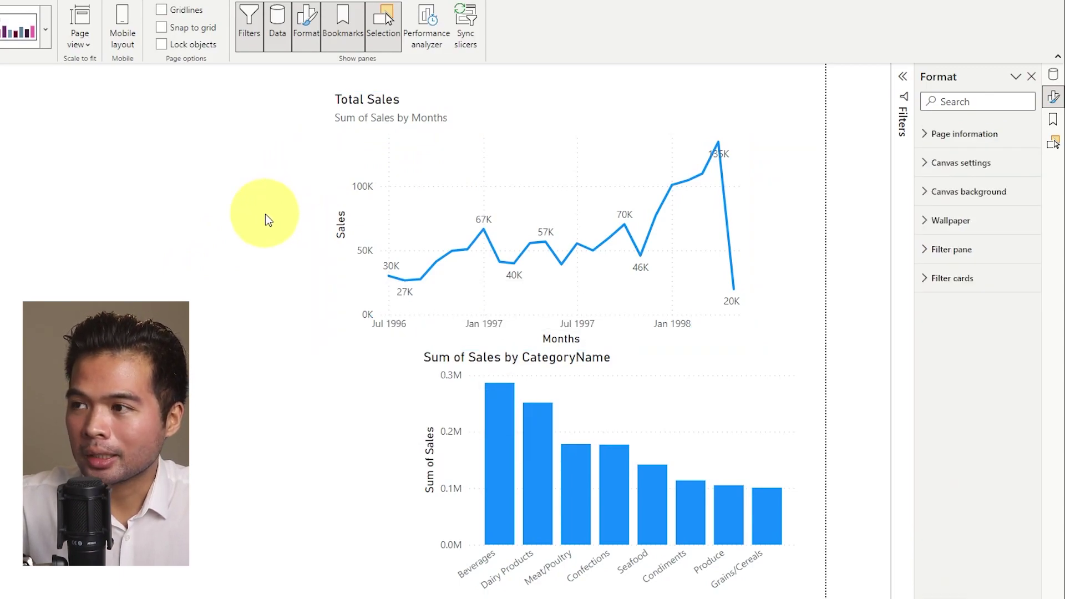
left_click(469, 108)
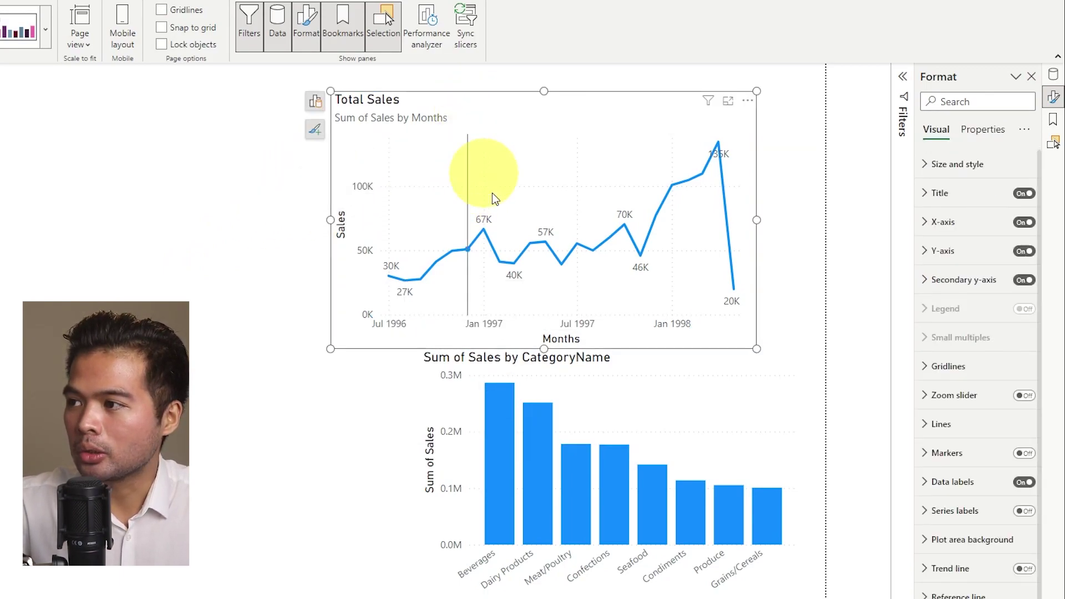
left_click(702, 178)
left_click(701, 175)
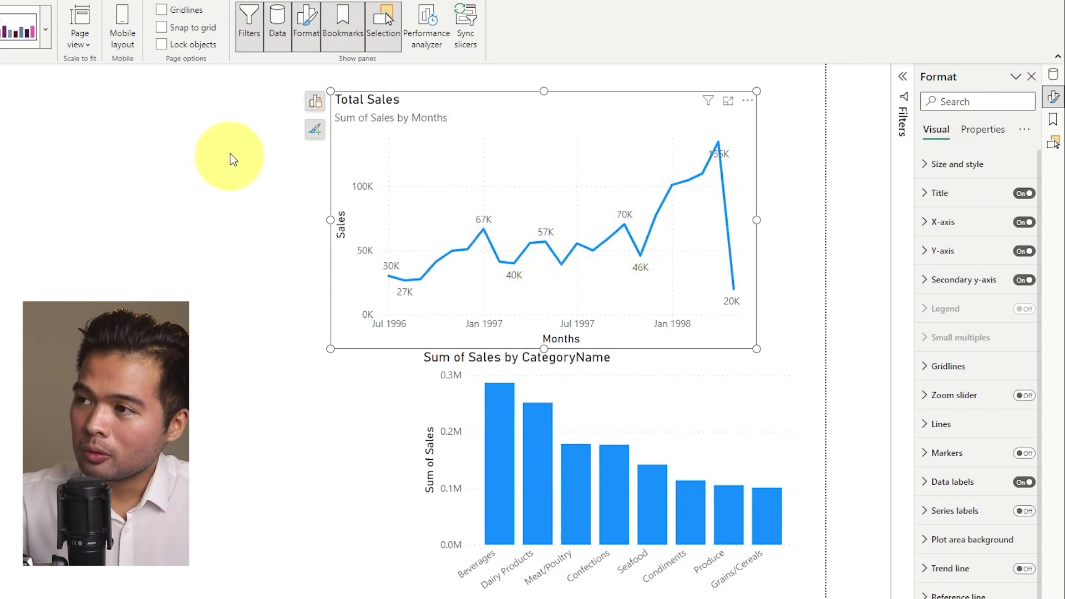
left_click(316, 103)
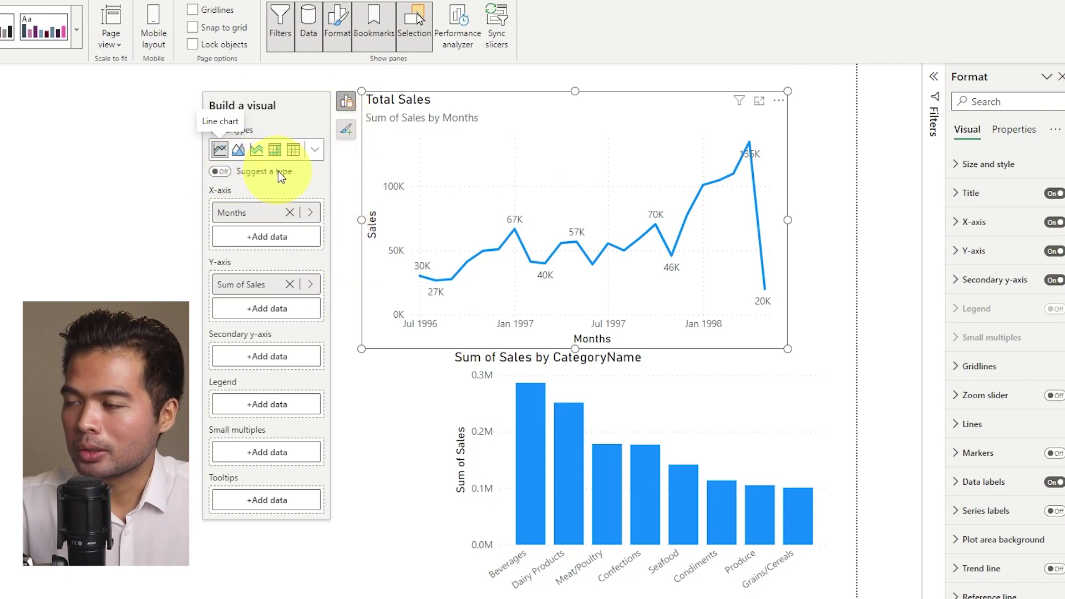
left_click(315, 154)
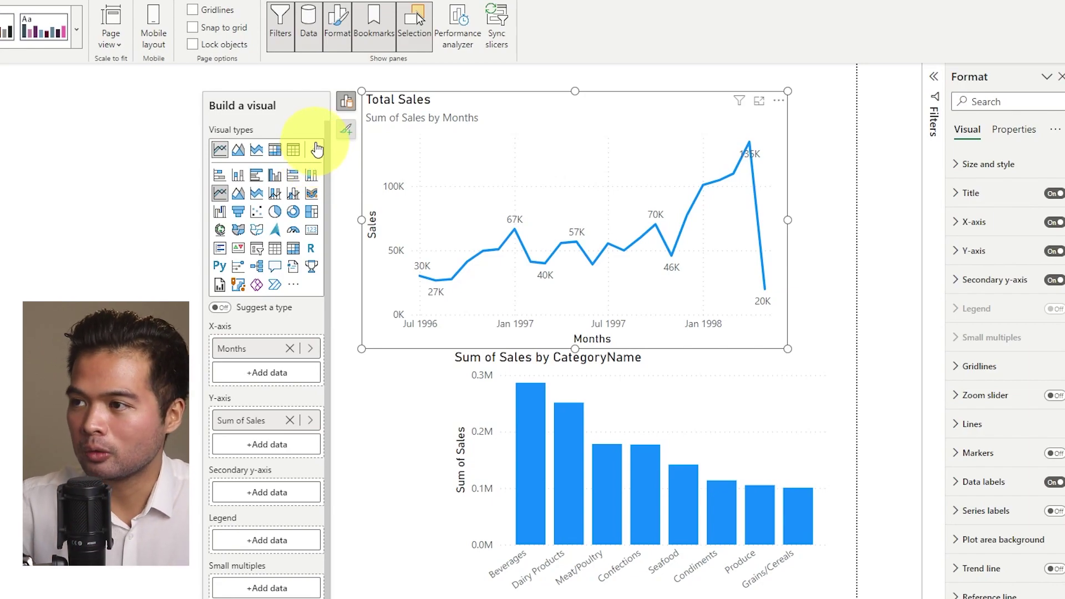
left_click(317, 148)
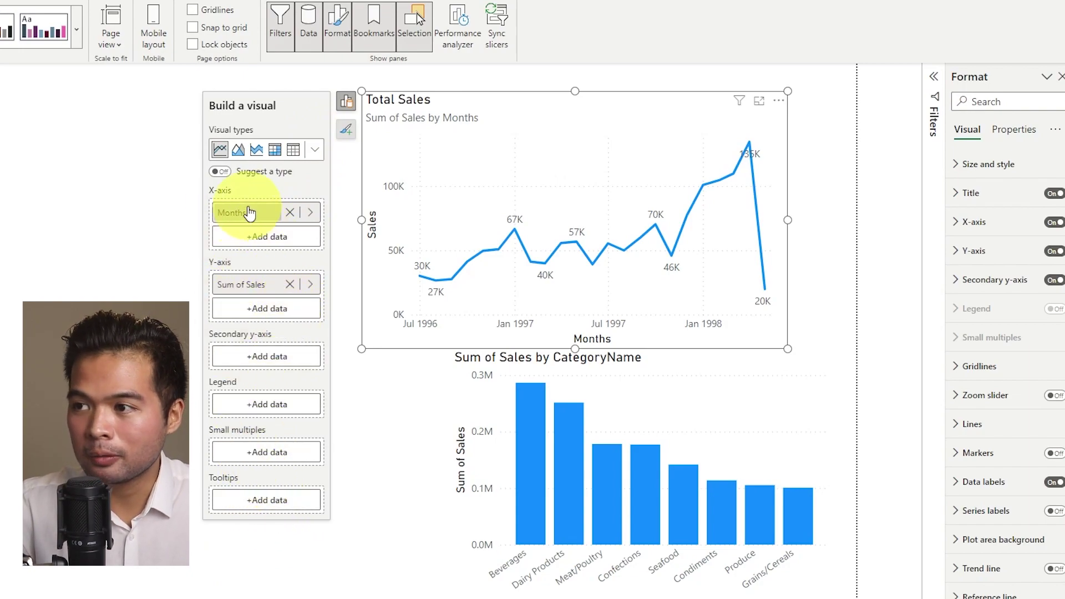
Toggle off the suggested visual type and keep Sum of Sales aggregated as Sum
left_click(219, 171)
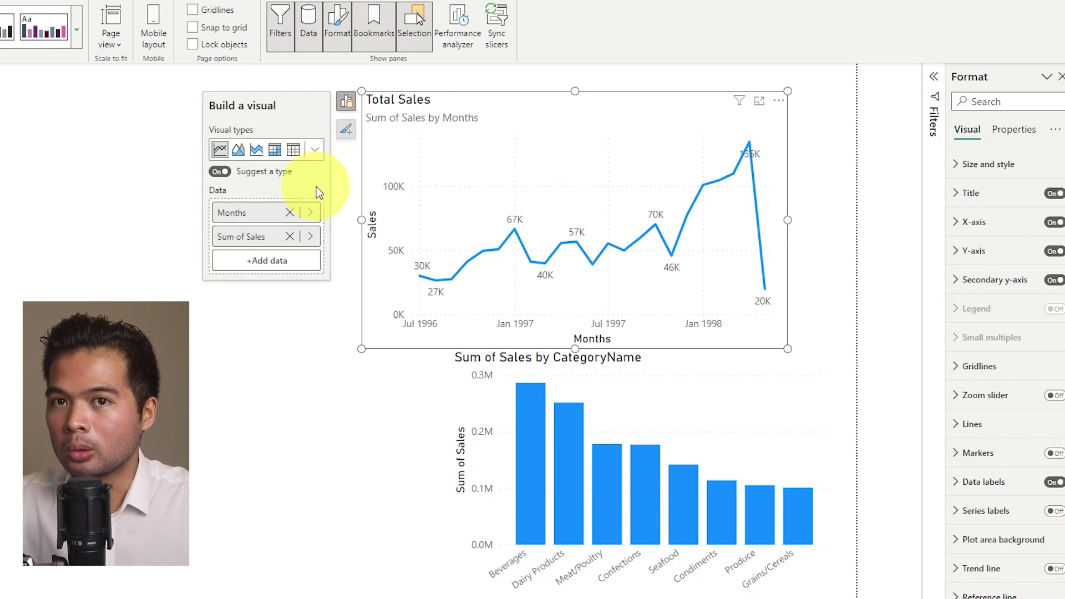
left_click(220, 171)
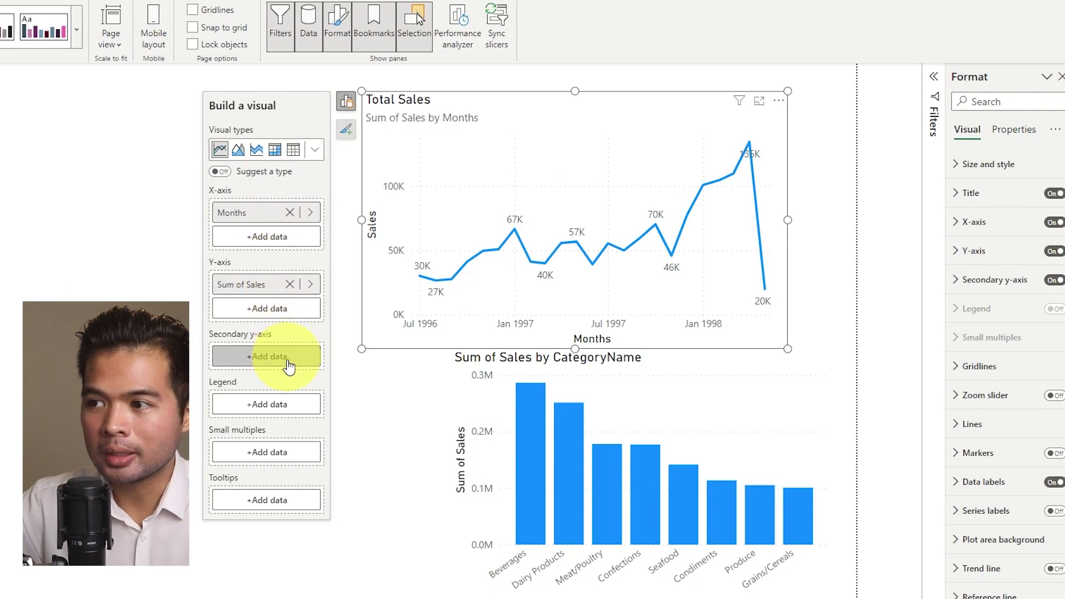
right_click(267, 294)
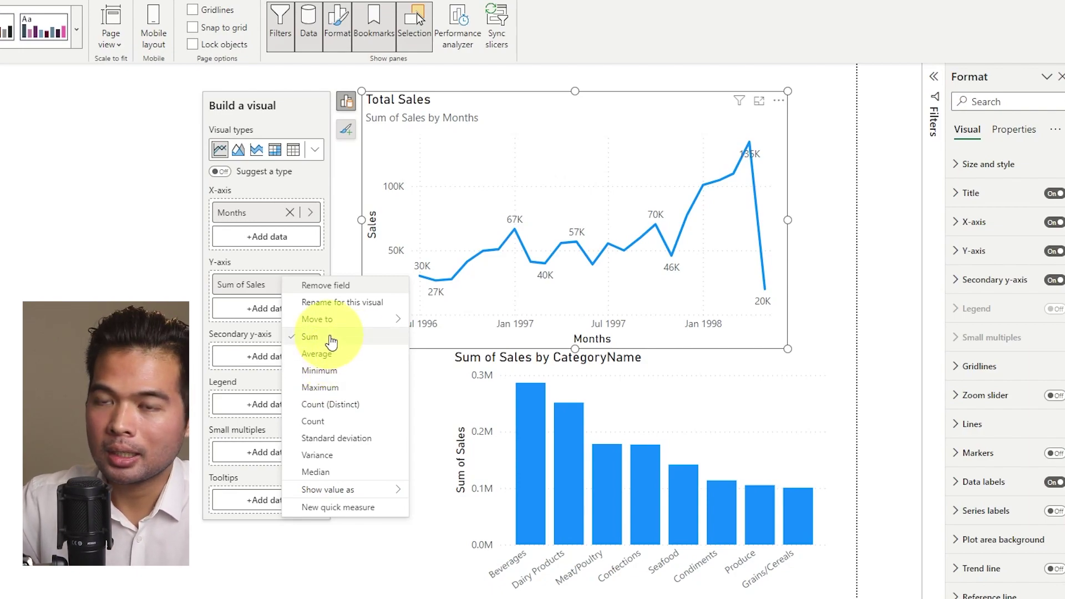
left_click(295, 262)
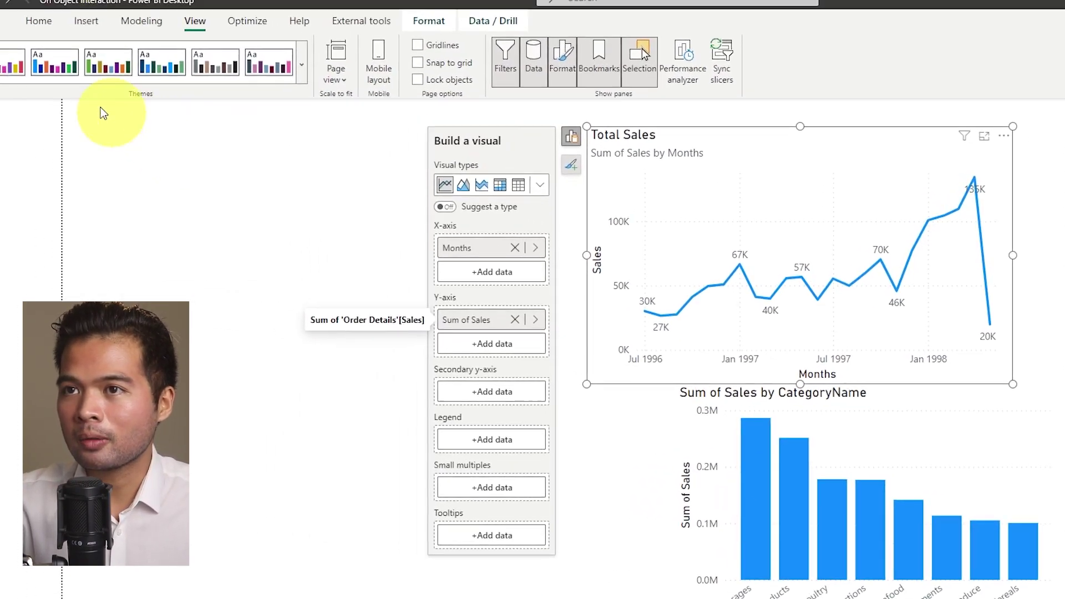
Uncheck 'Suggest a visual type by default' in Report settings options and apply
left_click(32, 29)
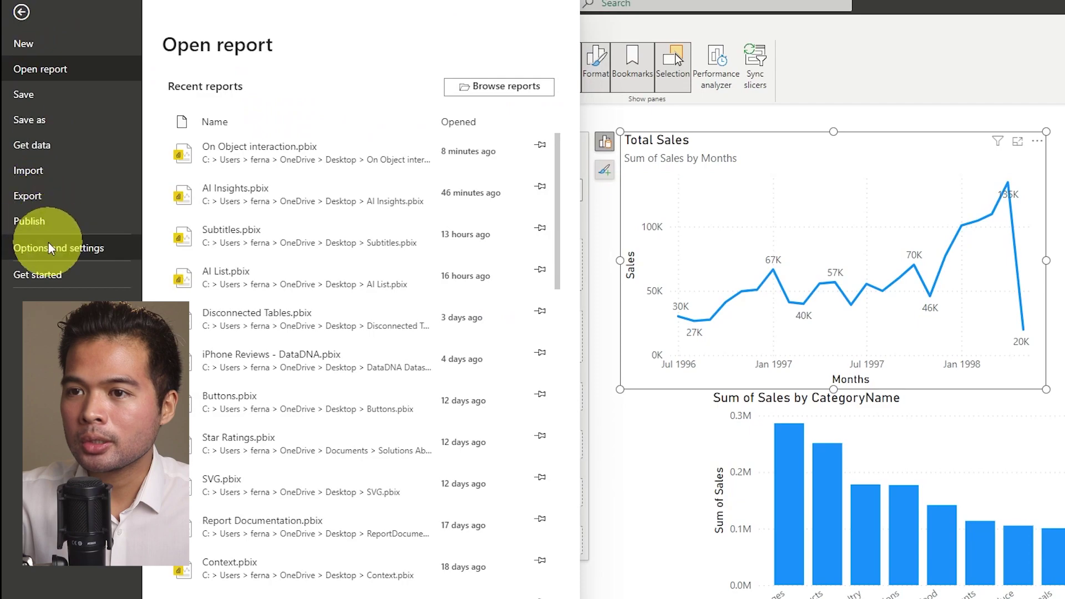
left_click(48, 247)
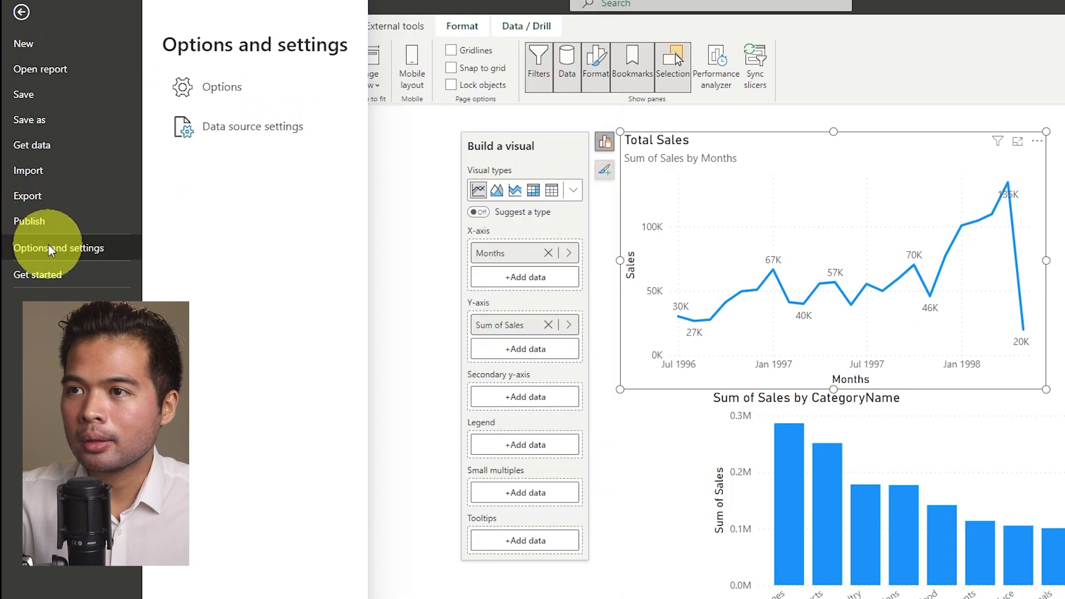
left_click(247, 88)
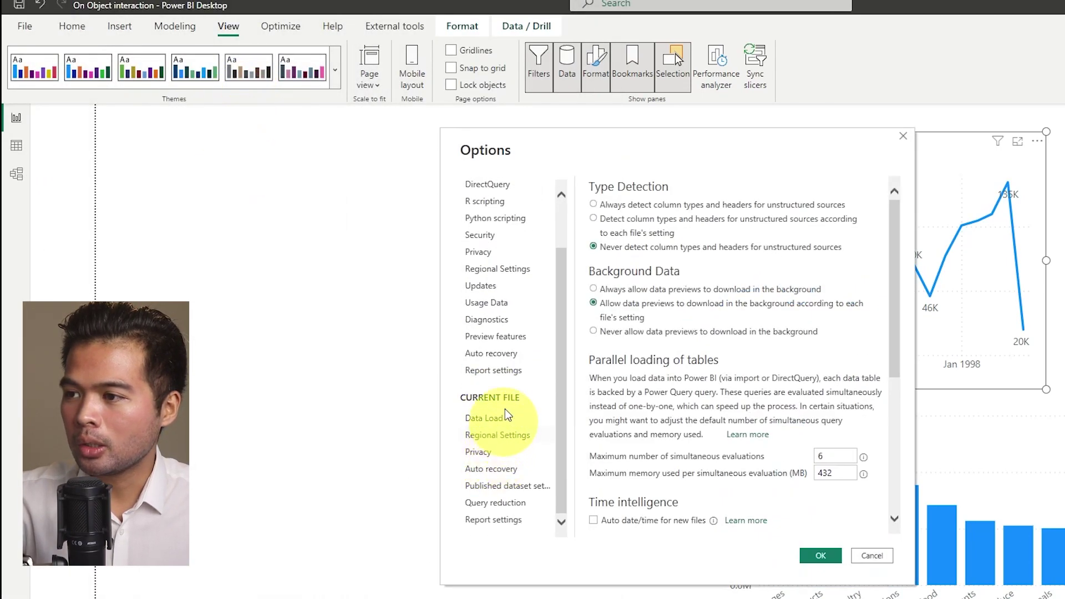
left_click(510, 375)
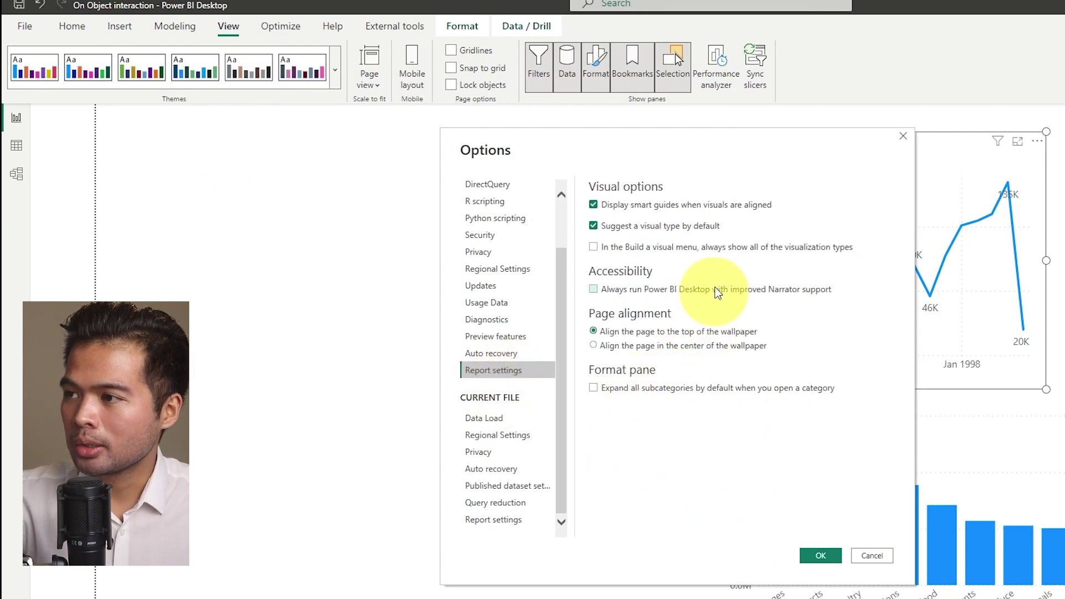
left_click(696, 227)
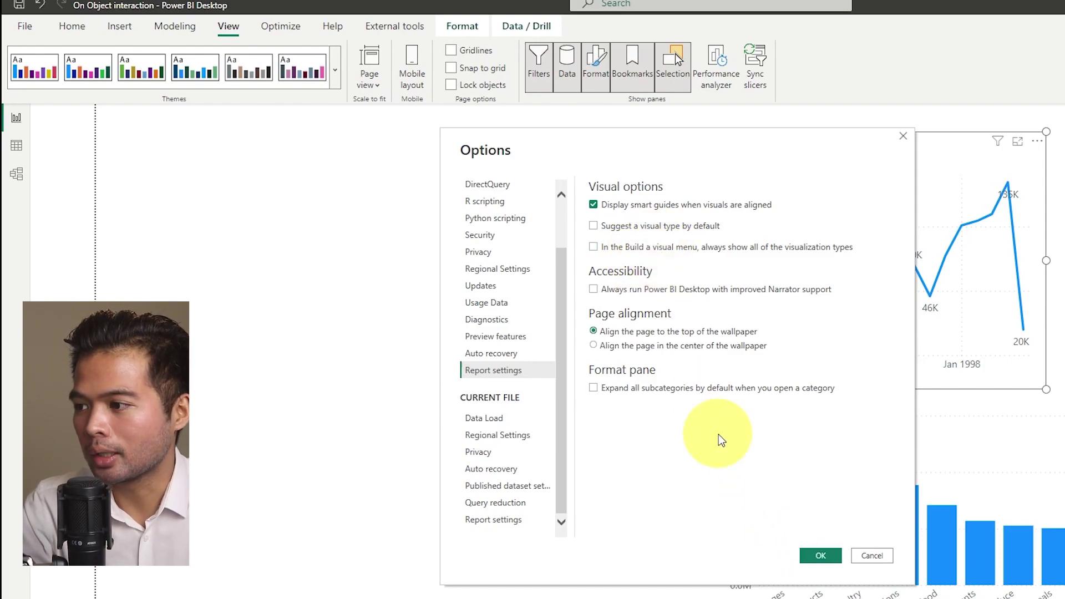
left_click(821, 556)
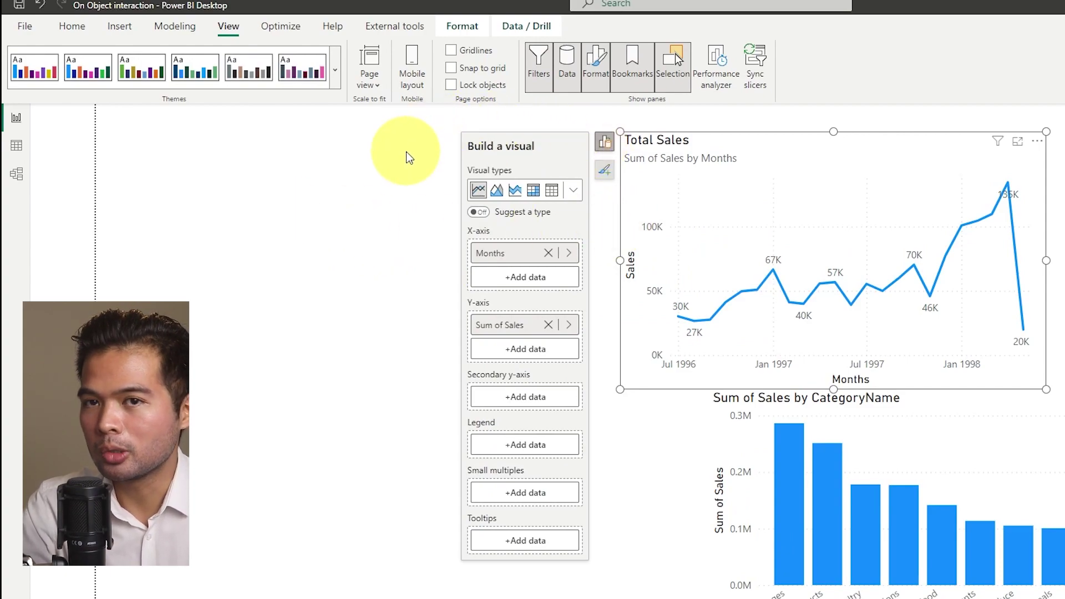
Add a trend line and a forecast to the Total Sales chart, then bring up its full formatting settings
left_click(604, 170)
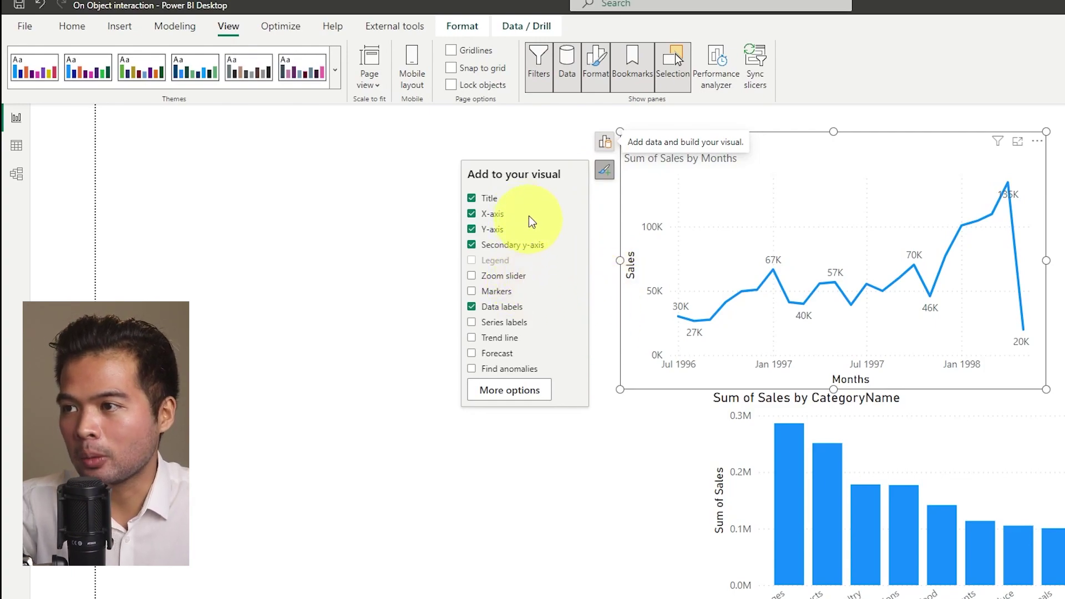
left_click(508, 343)
left_click(505, 355)
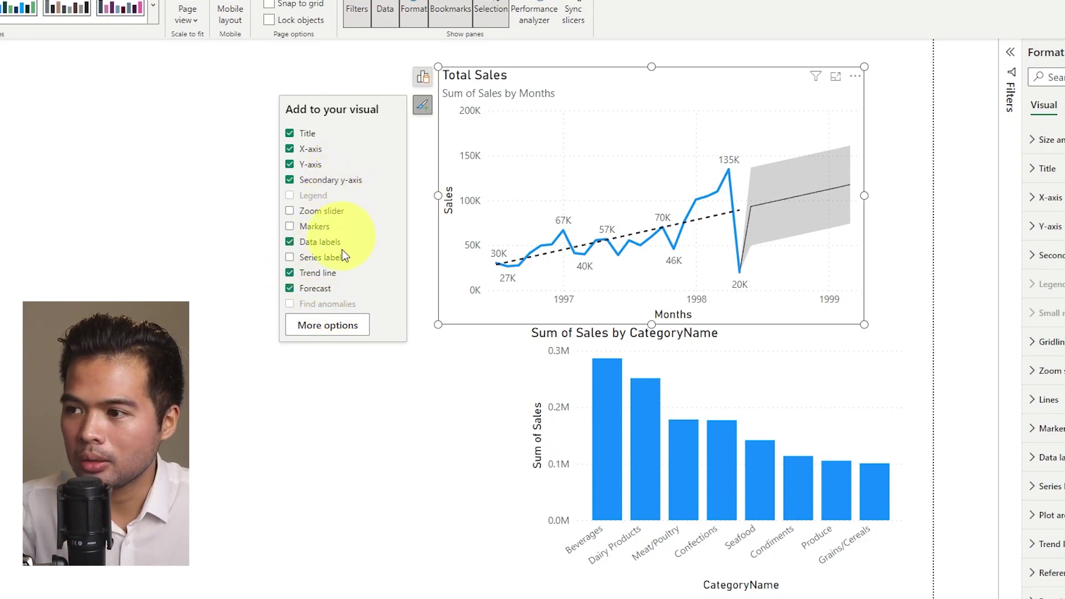
left_click(327, 326)
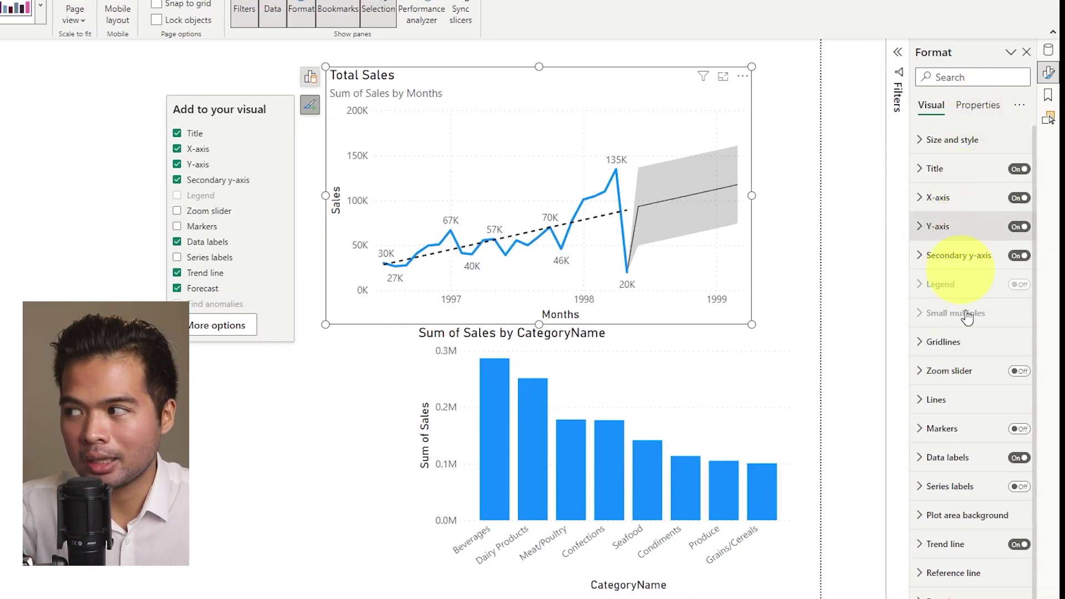
scroll(973, 384, "down", 1)
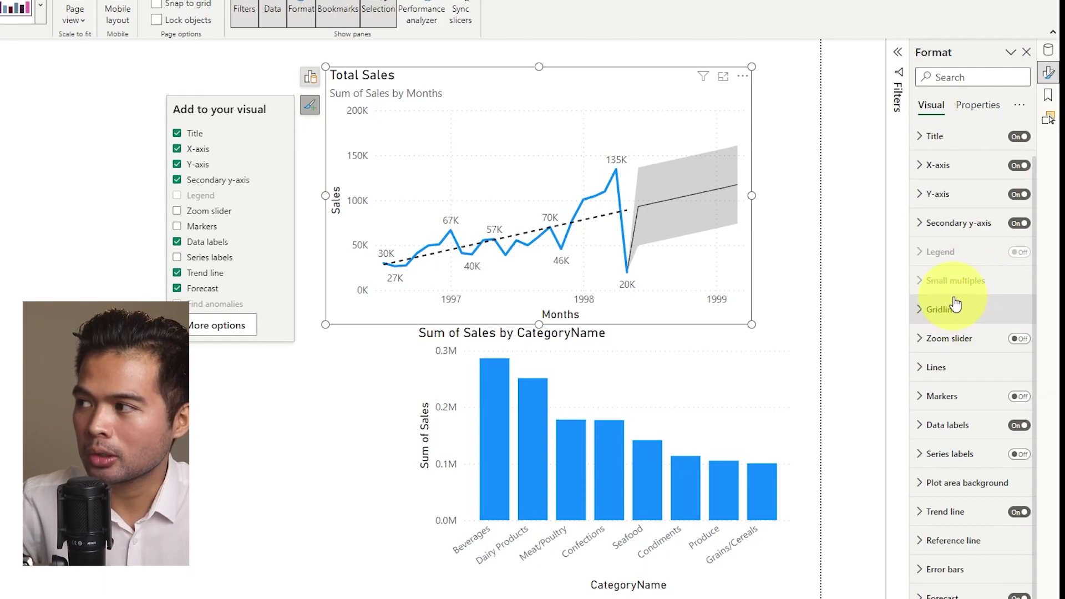
left_click(924, 170)
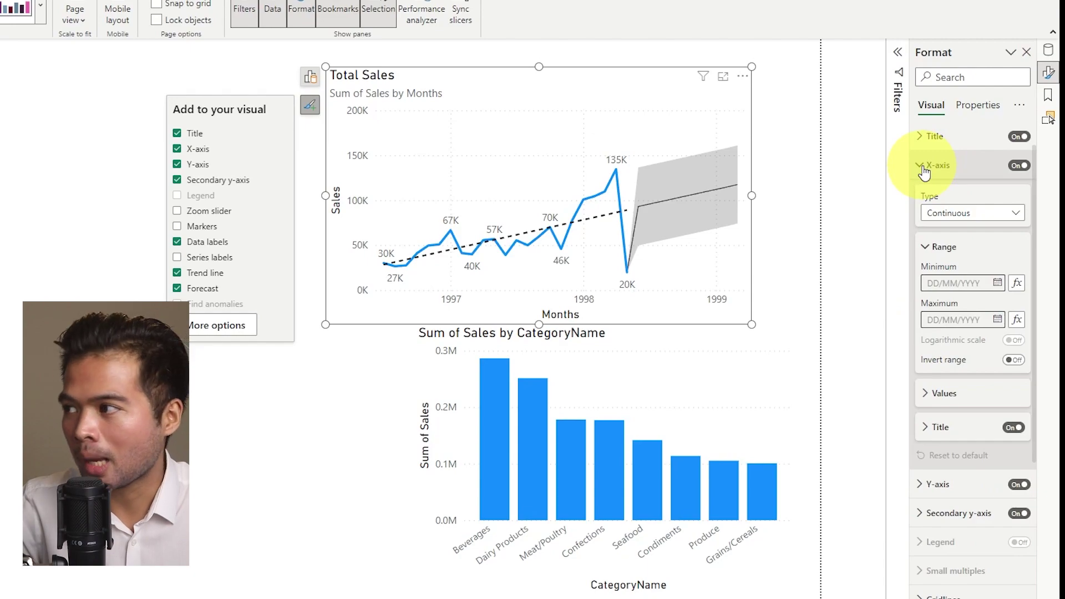
left_click(924, 169)
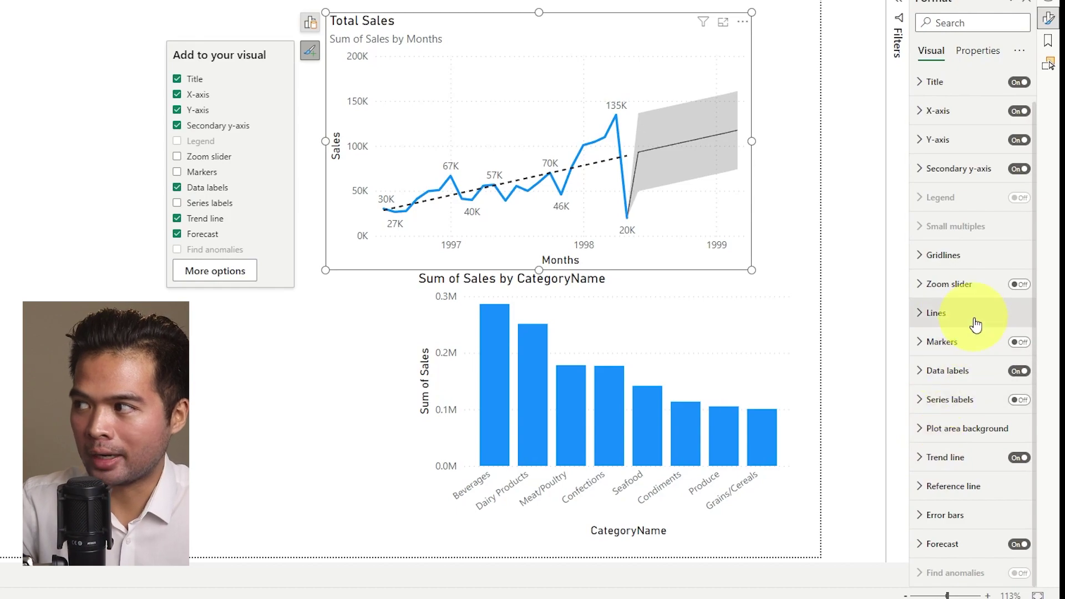
left_click(981, 53)
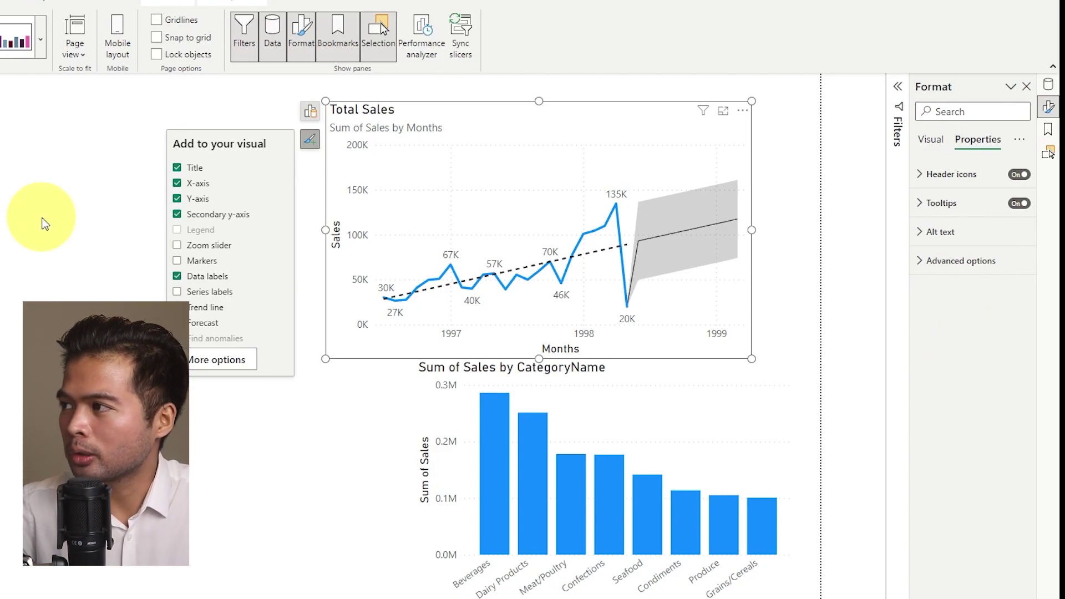
left_click(931, 140)
scroll(993, 441, "down", 1)
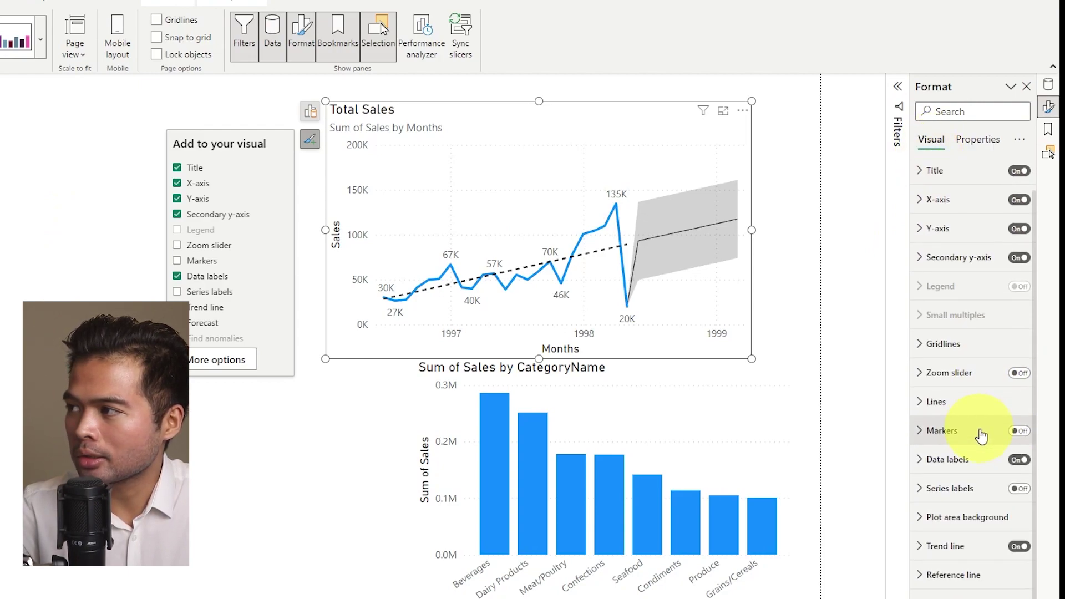
scroll(981, 436, "up", 1)
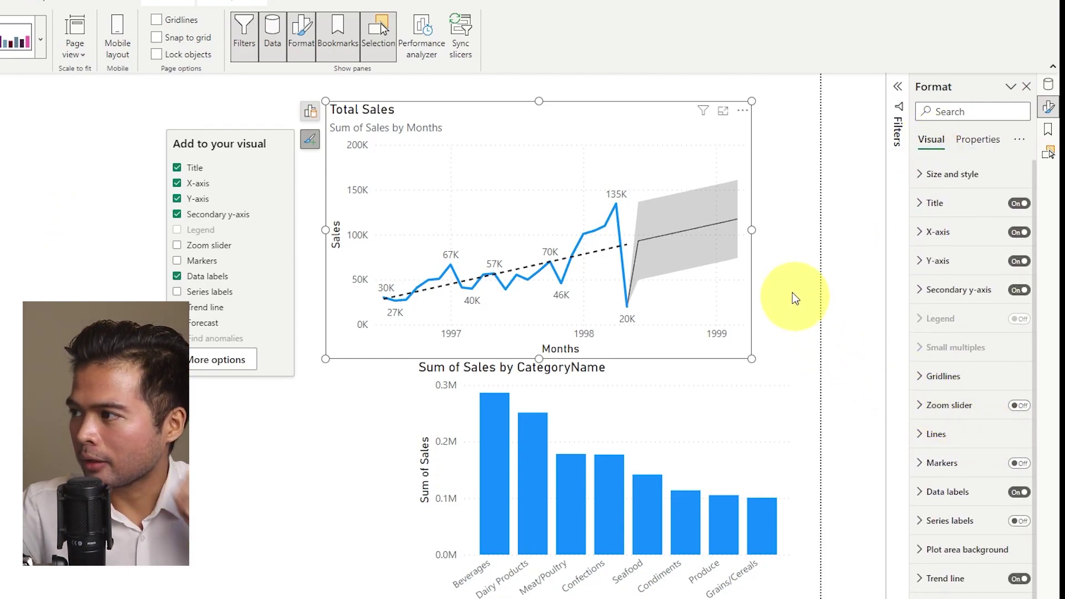
Show Page 1's page information settings and list its page types, keeping Drillthrough selected
left_click(784, 274)
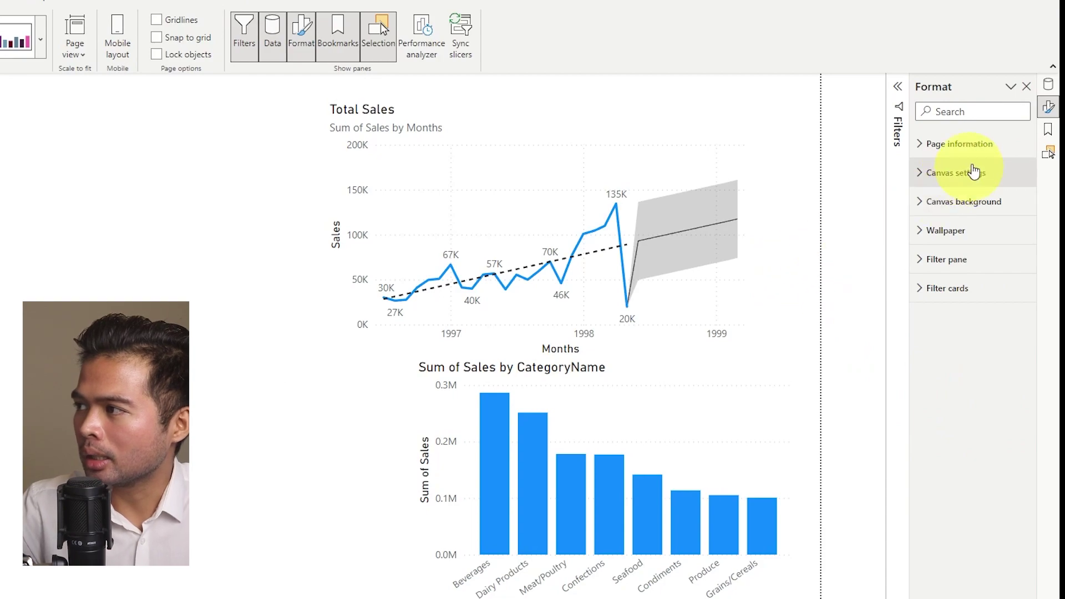
left_click(967, 148)
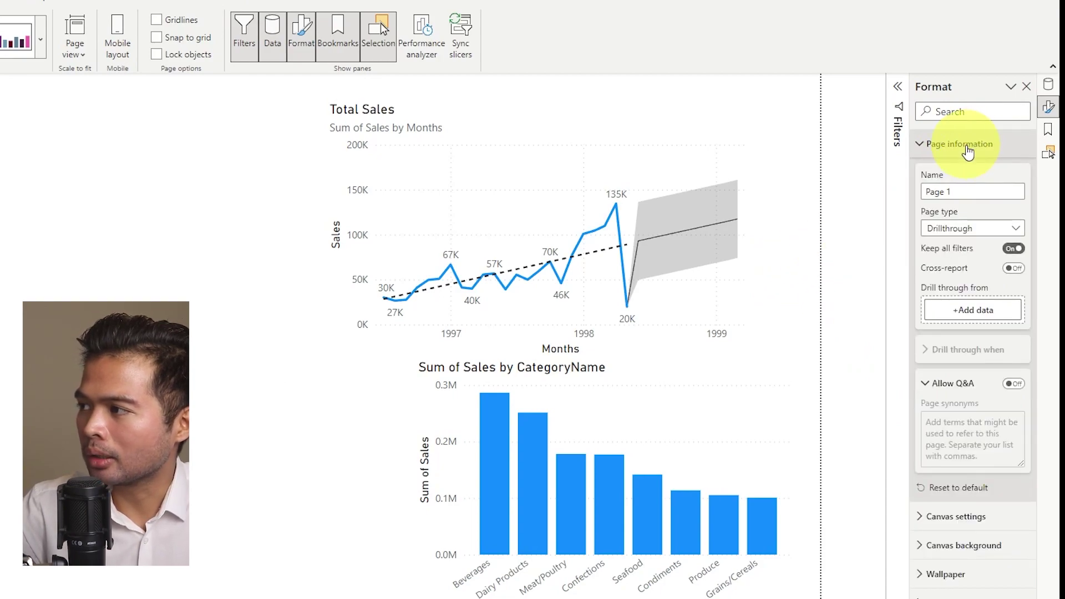
left_click(968, 232)
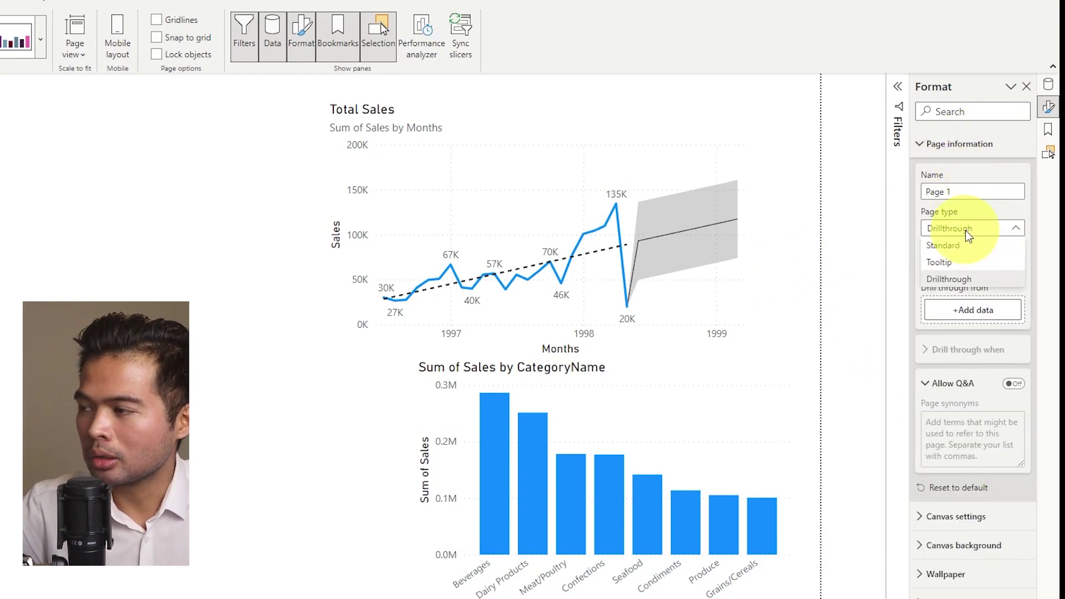
left_click(971, 233)
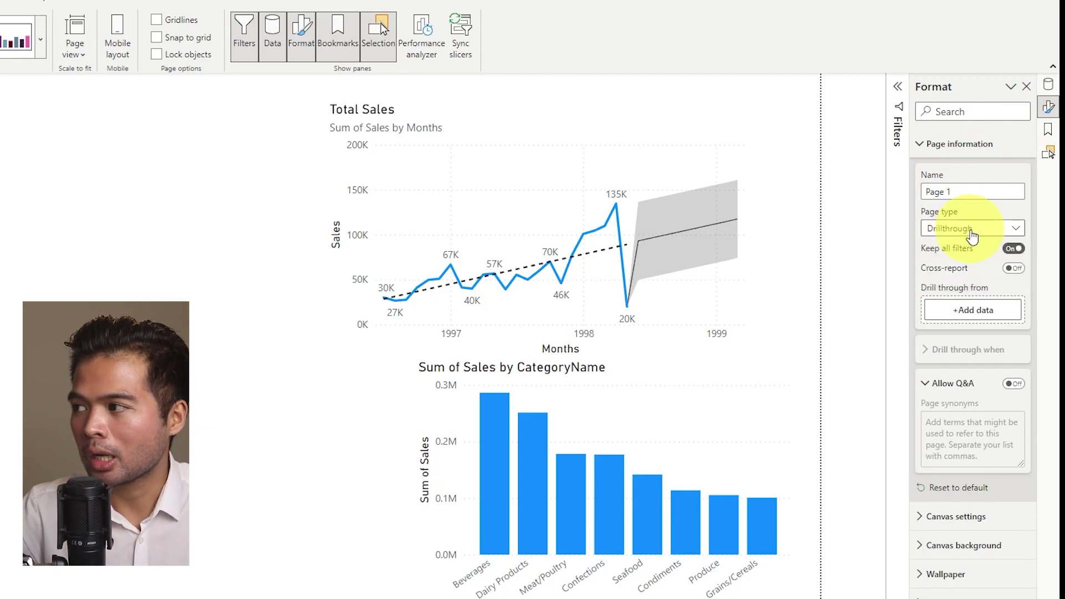
left_click(971, 236)
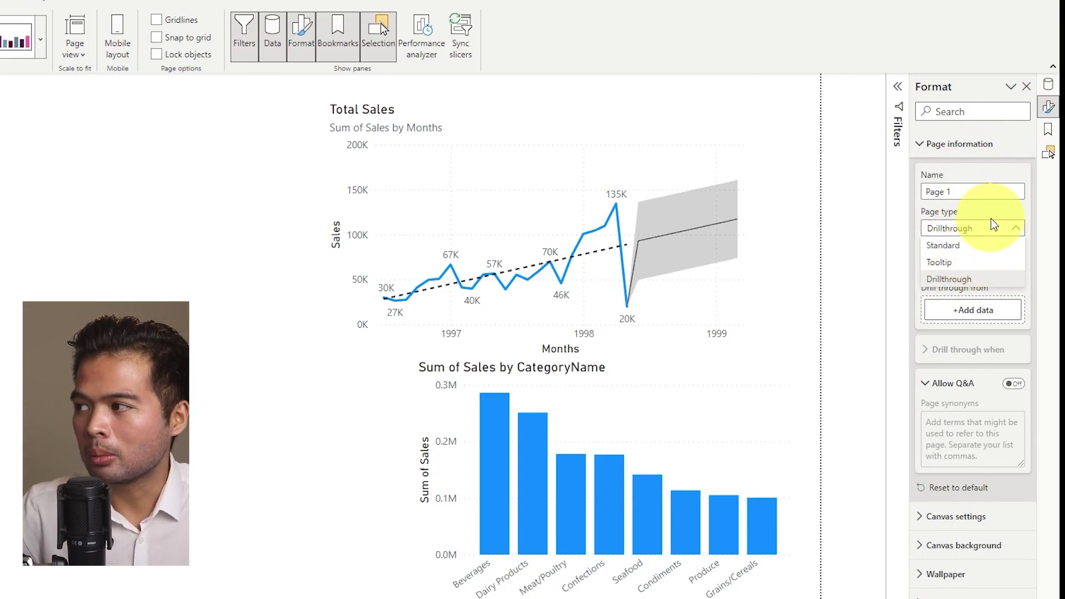